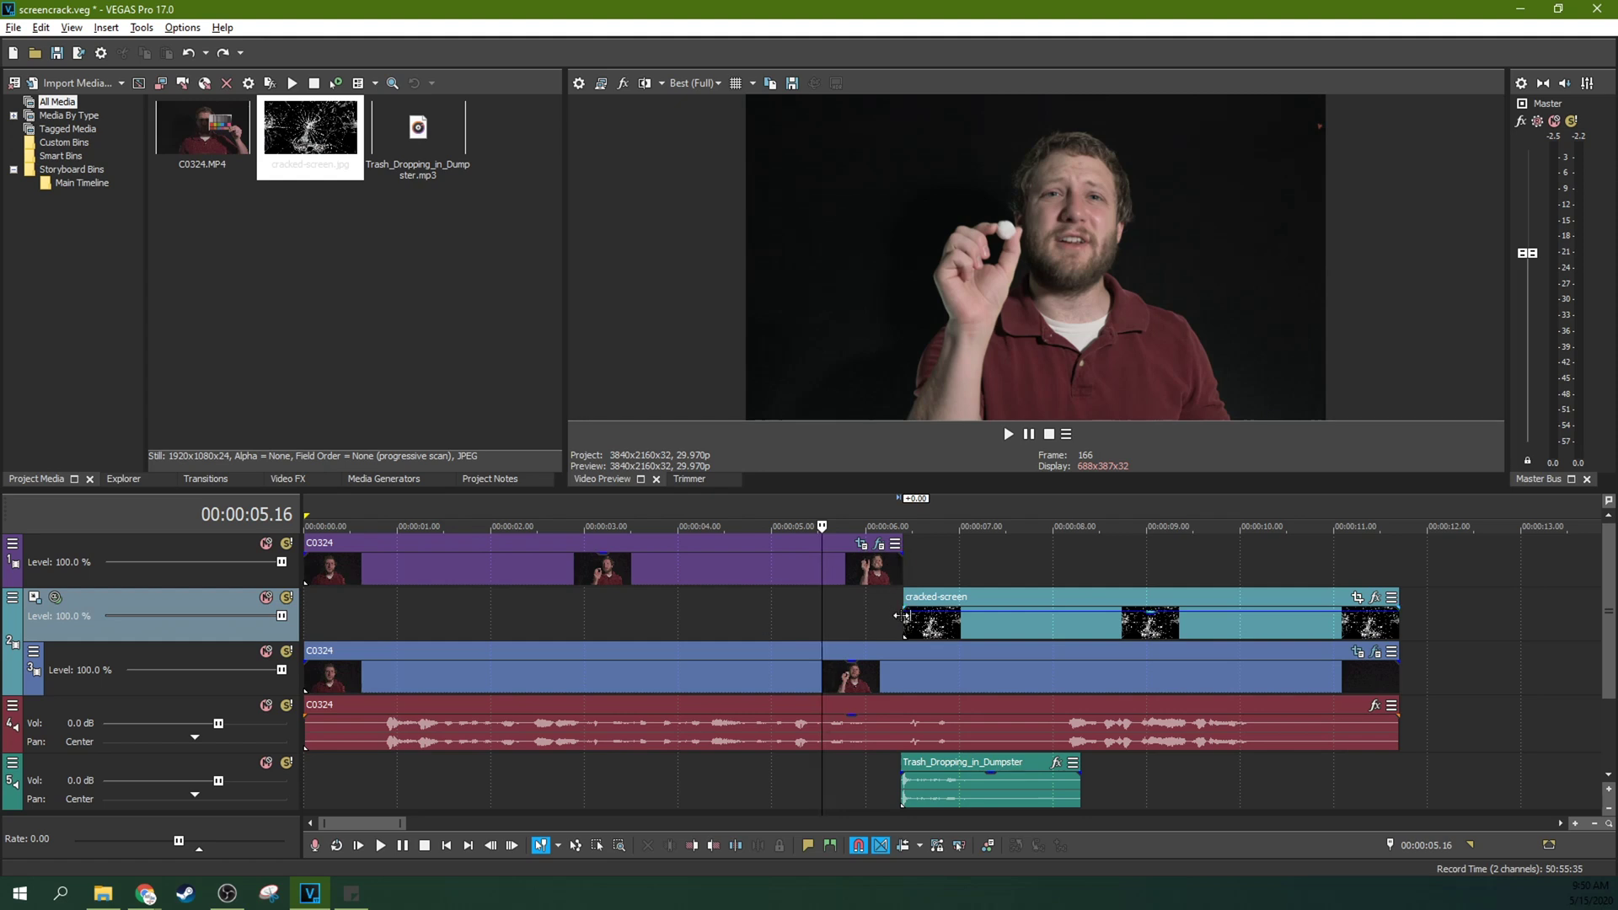
# Examine the frames around the start of the cracked-screen clip and how it sits with the C0324 footage.
pyautogui.click(900, 620)
pyautogui.press('Left')
pyautogui.press('Left')
pyautogui.press('Left')
pyautogui.press('Left')
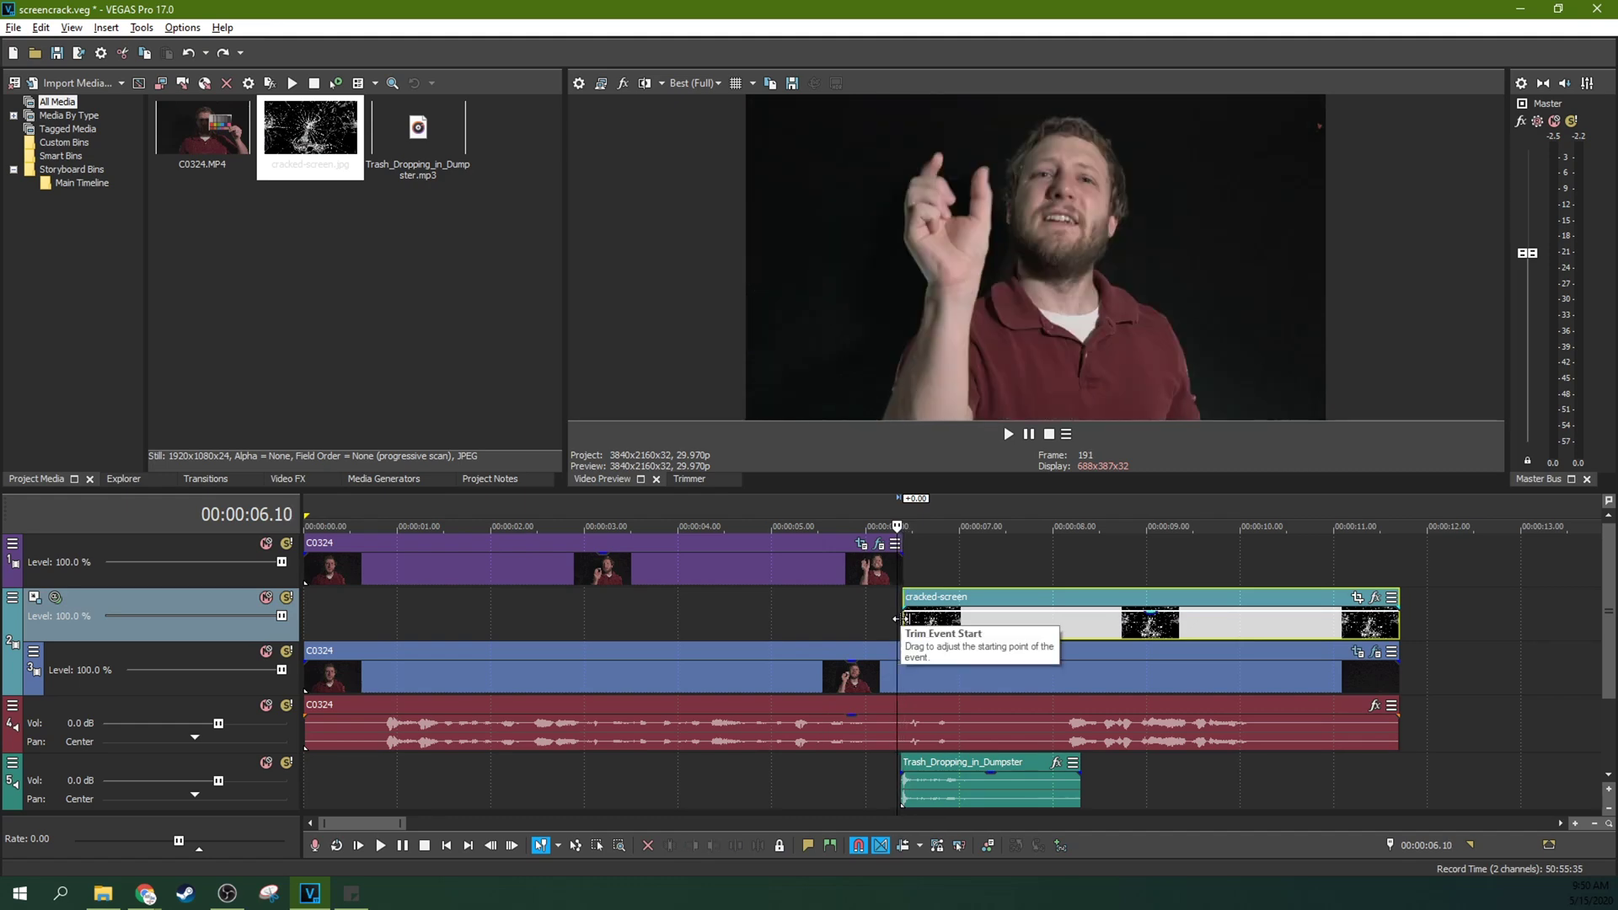
pyautogui.press('Right')
pyautogui.press('Right')
pyautogui.press('Right')
pyautogui.press('Right')
pyautogui.press('Right')
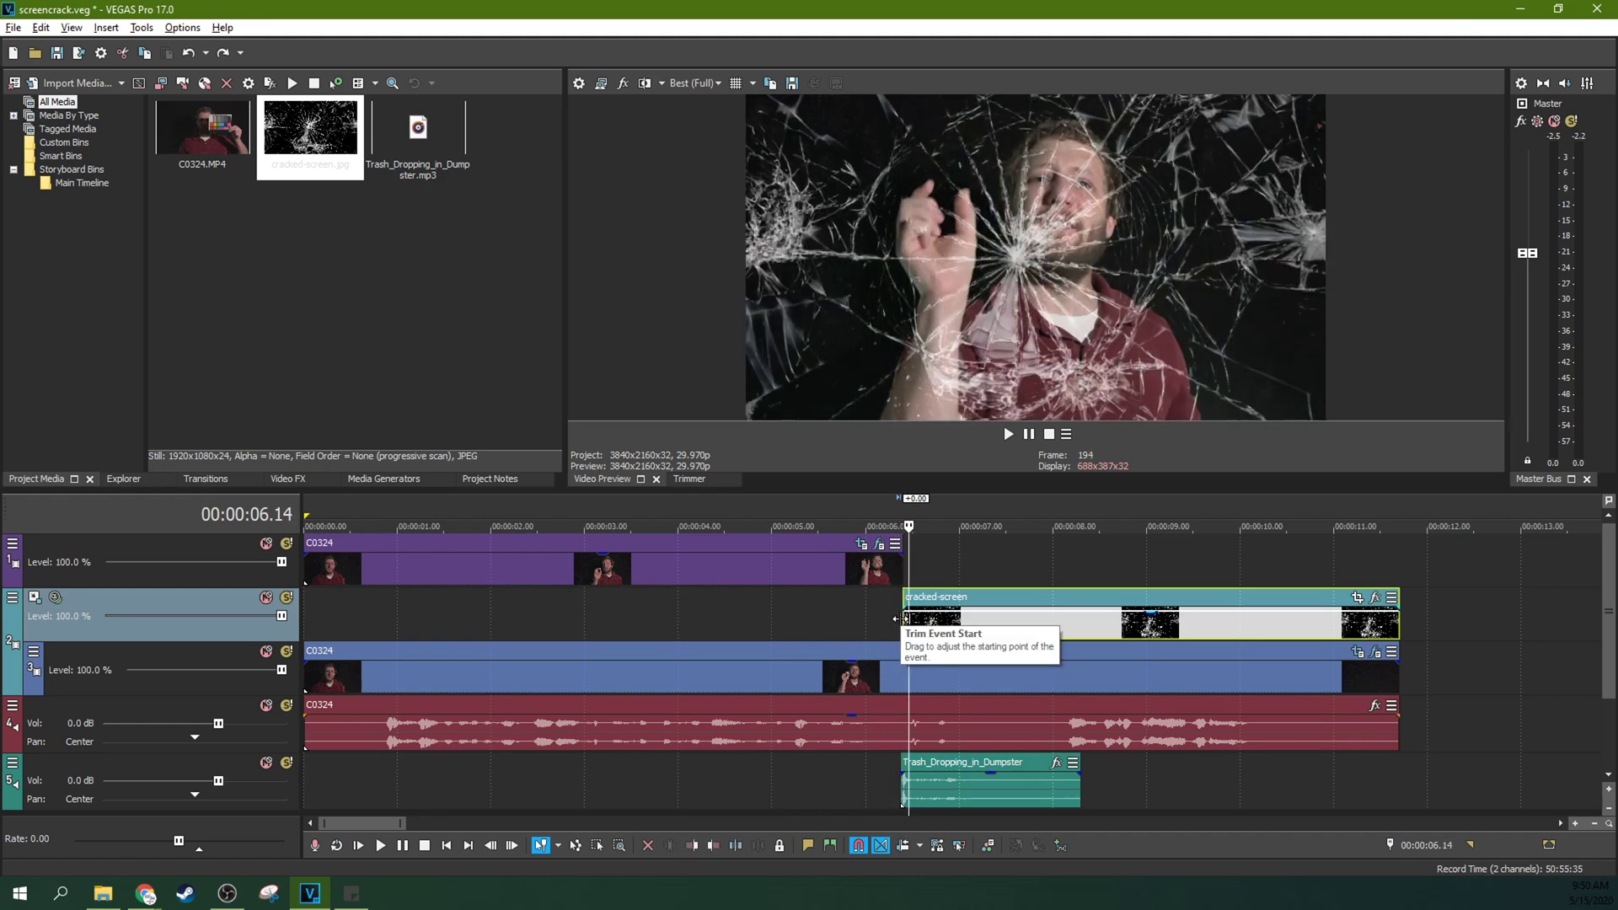
pyautogui.click(825, 628)
pyautogui.press('space')
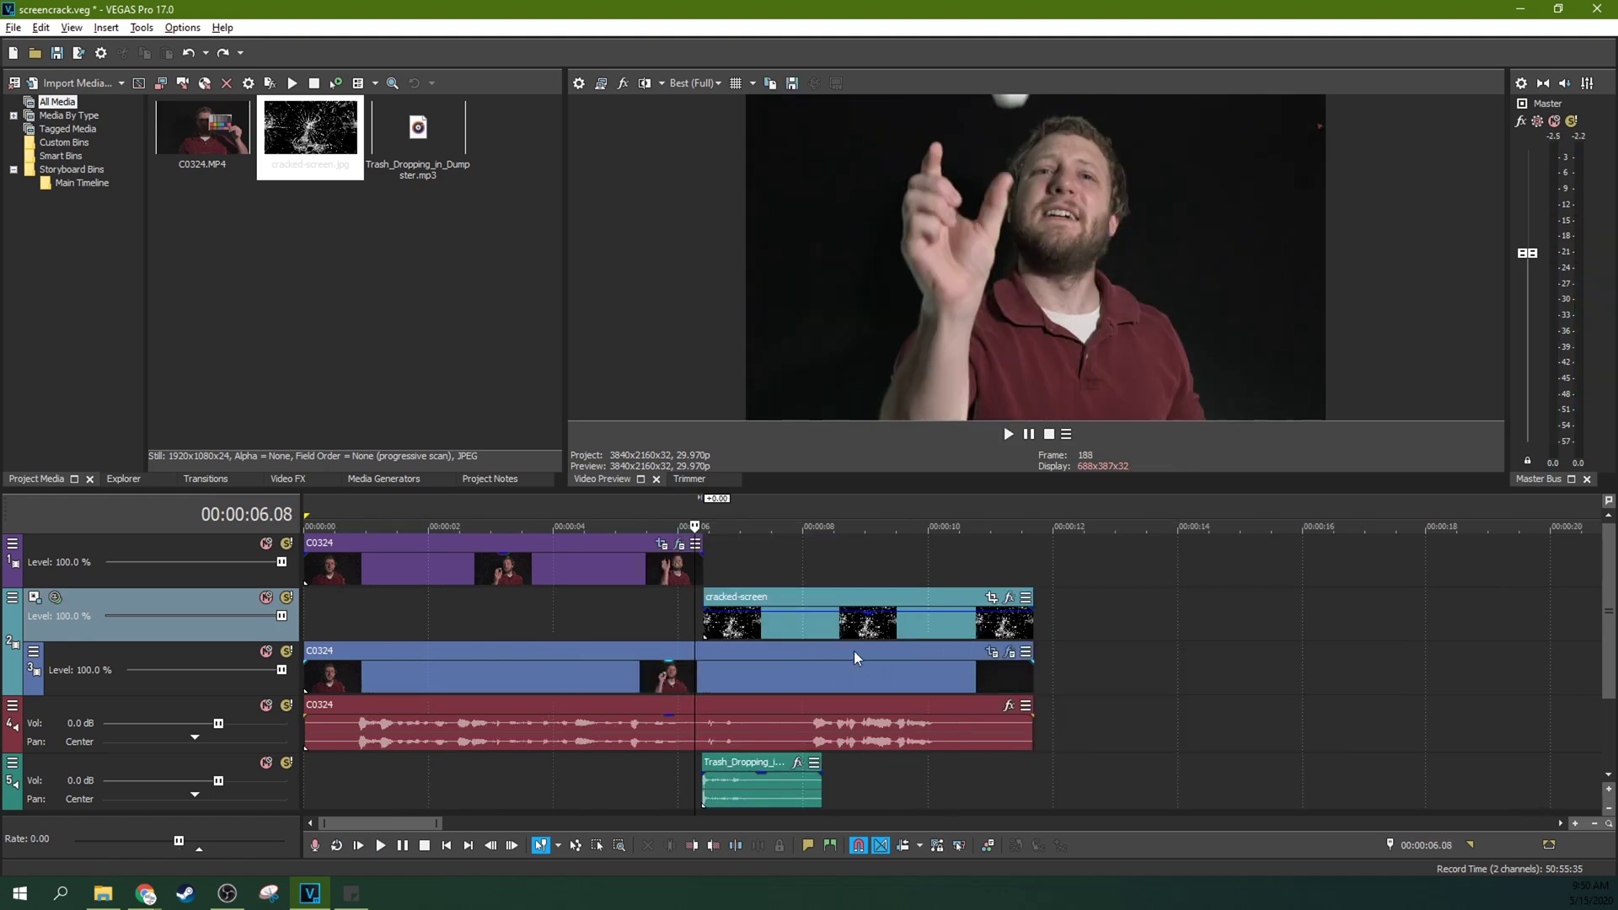
pyautogui.click(804, 633)
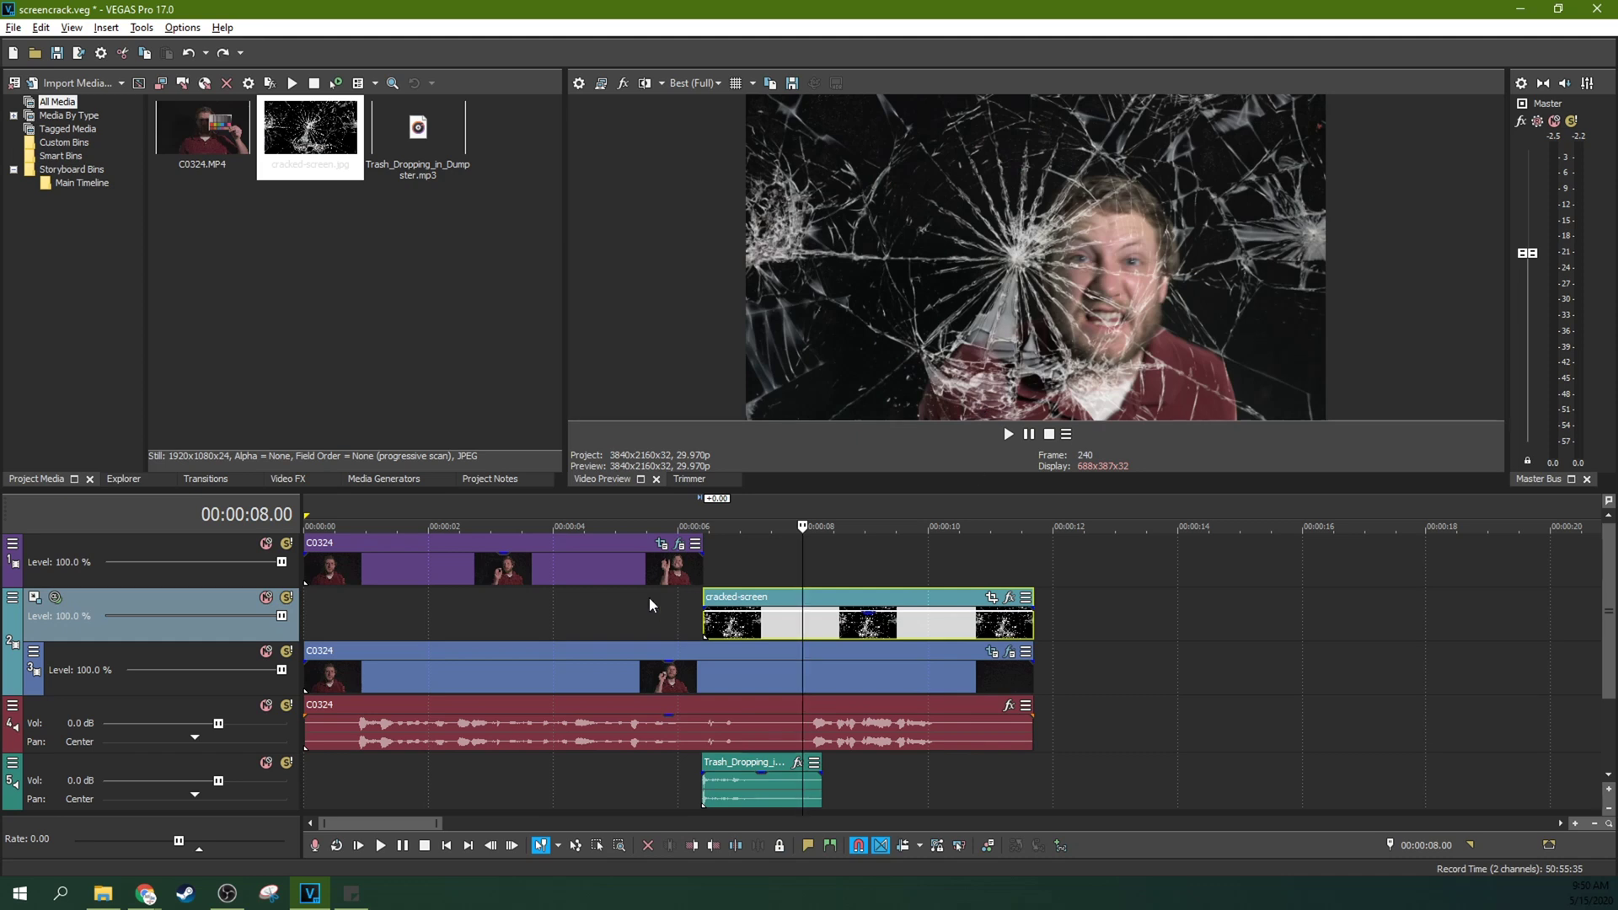
pyautogui.click(732, 676)
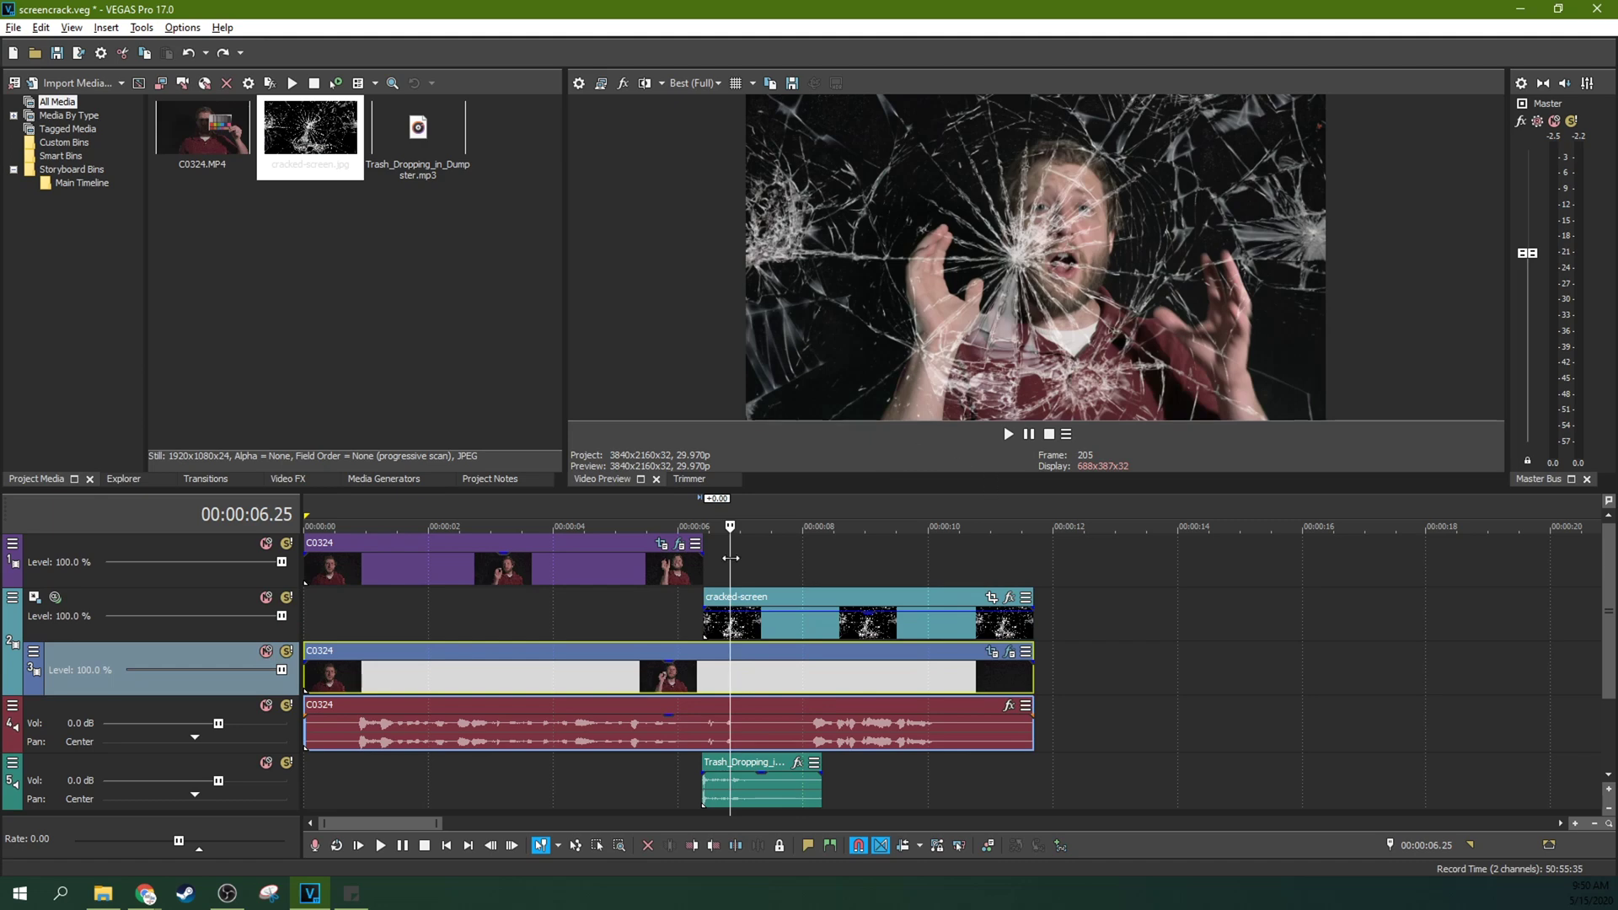
pyautogui.click(650, 582)
# Render the cracked-screen section from 00:00:06.12 to 00:00:11.21 to a new track.
pyautogui.moveTo(1034, 520); pyautogui.dragTo(705, 526)
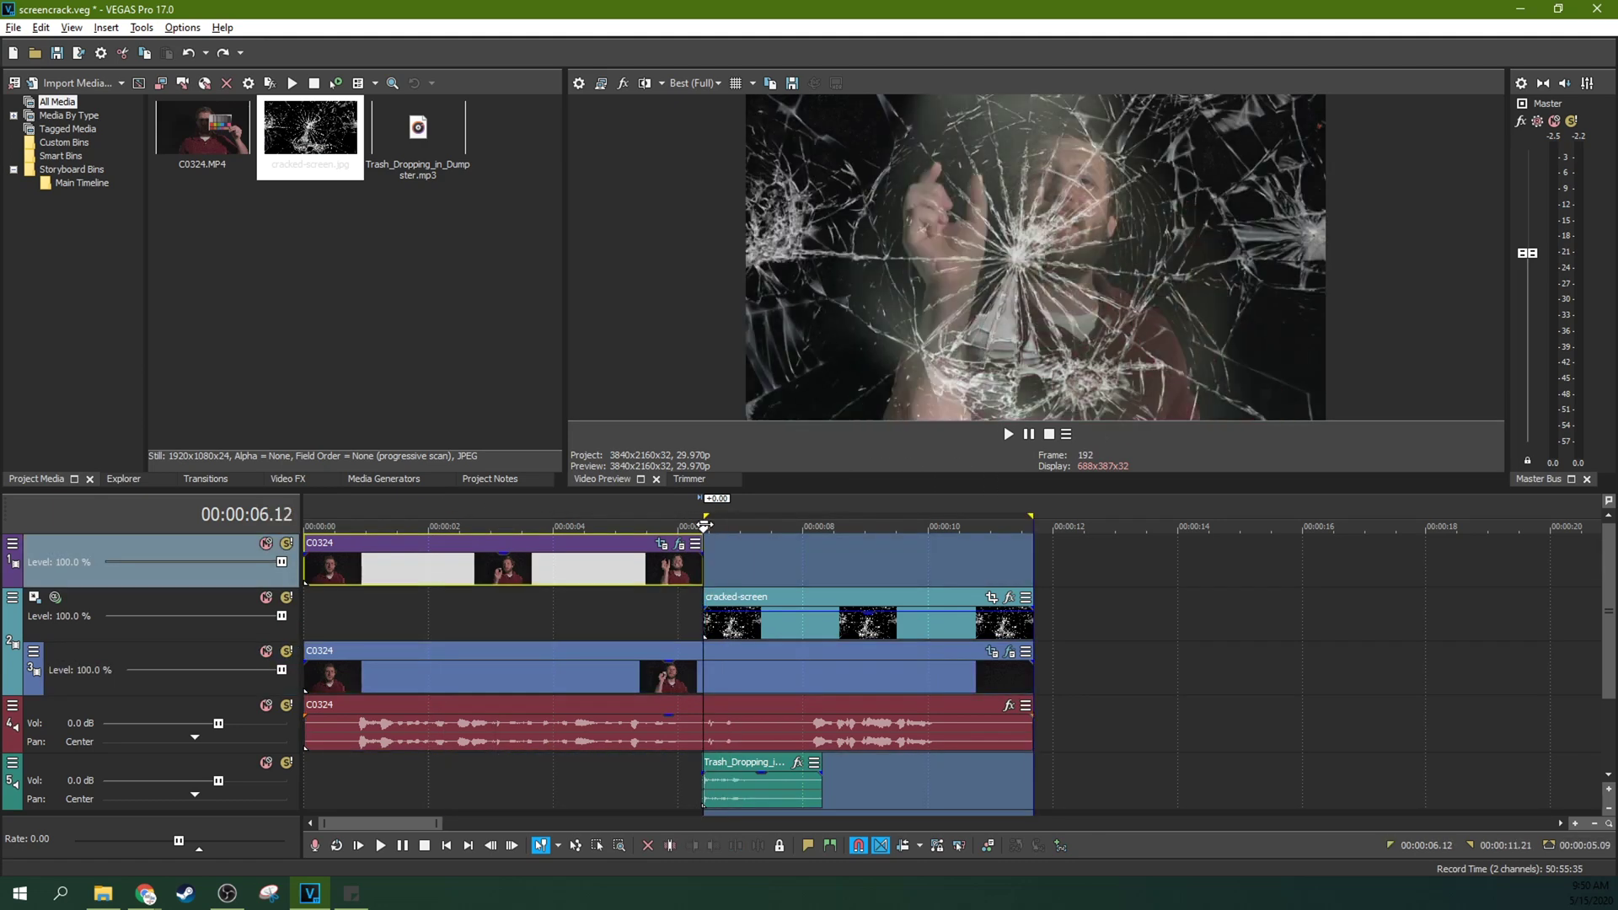
pyautogui.rightClick(840, 517)
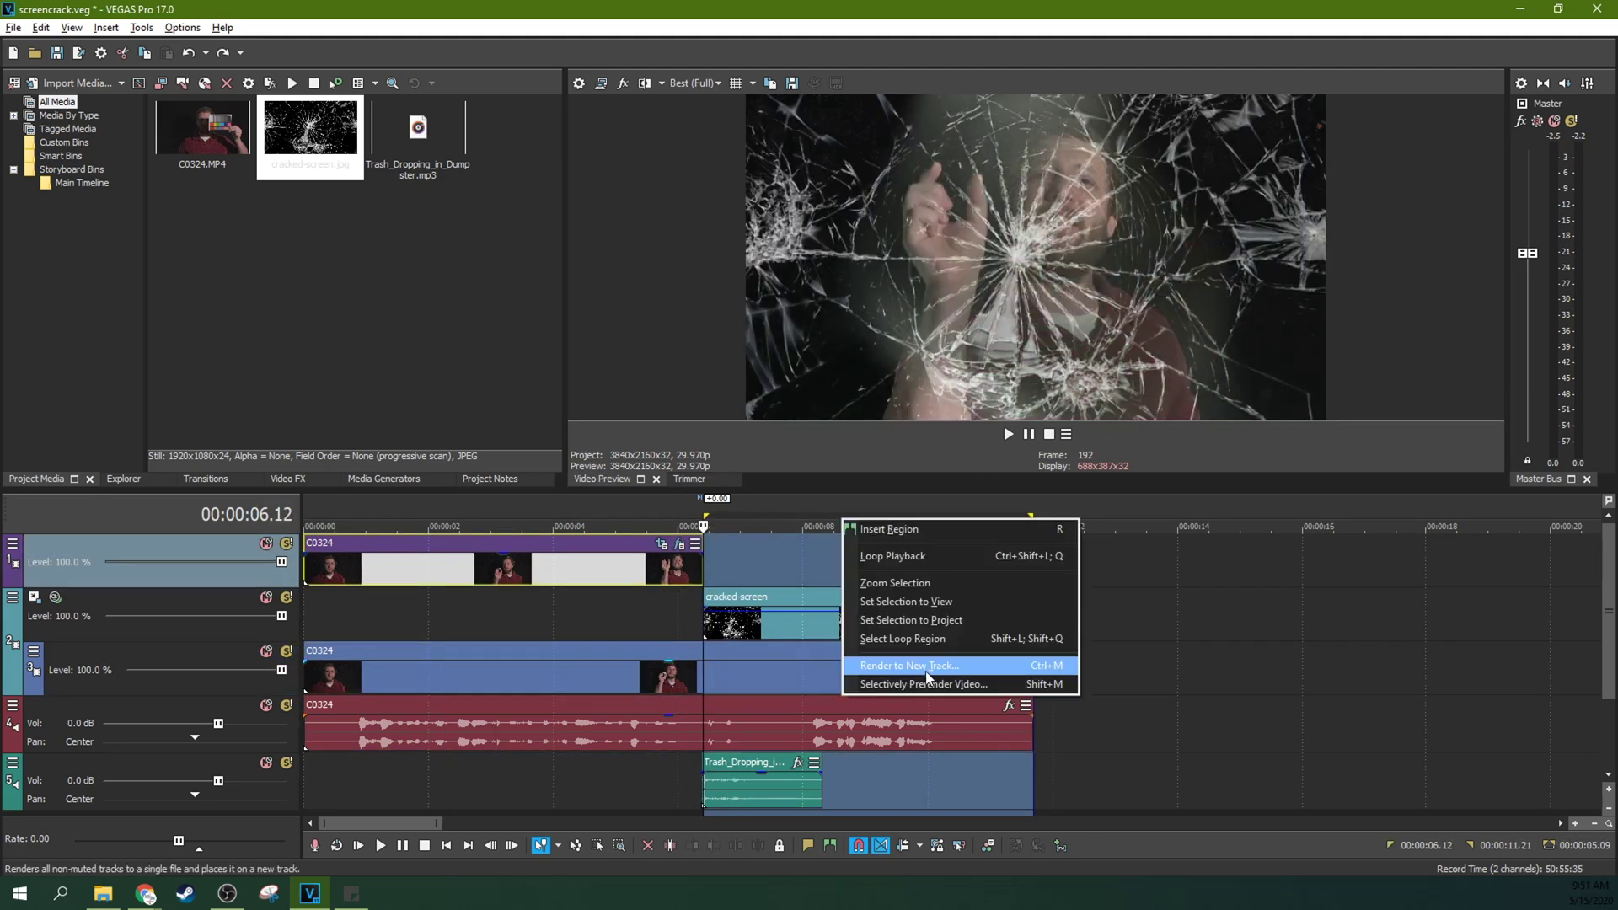
pyautogui.click(926, 671)
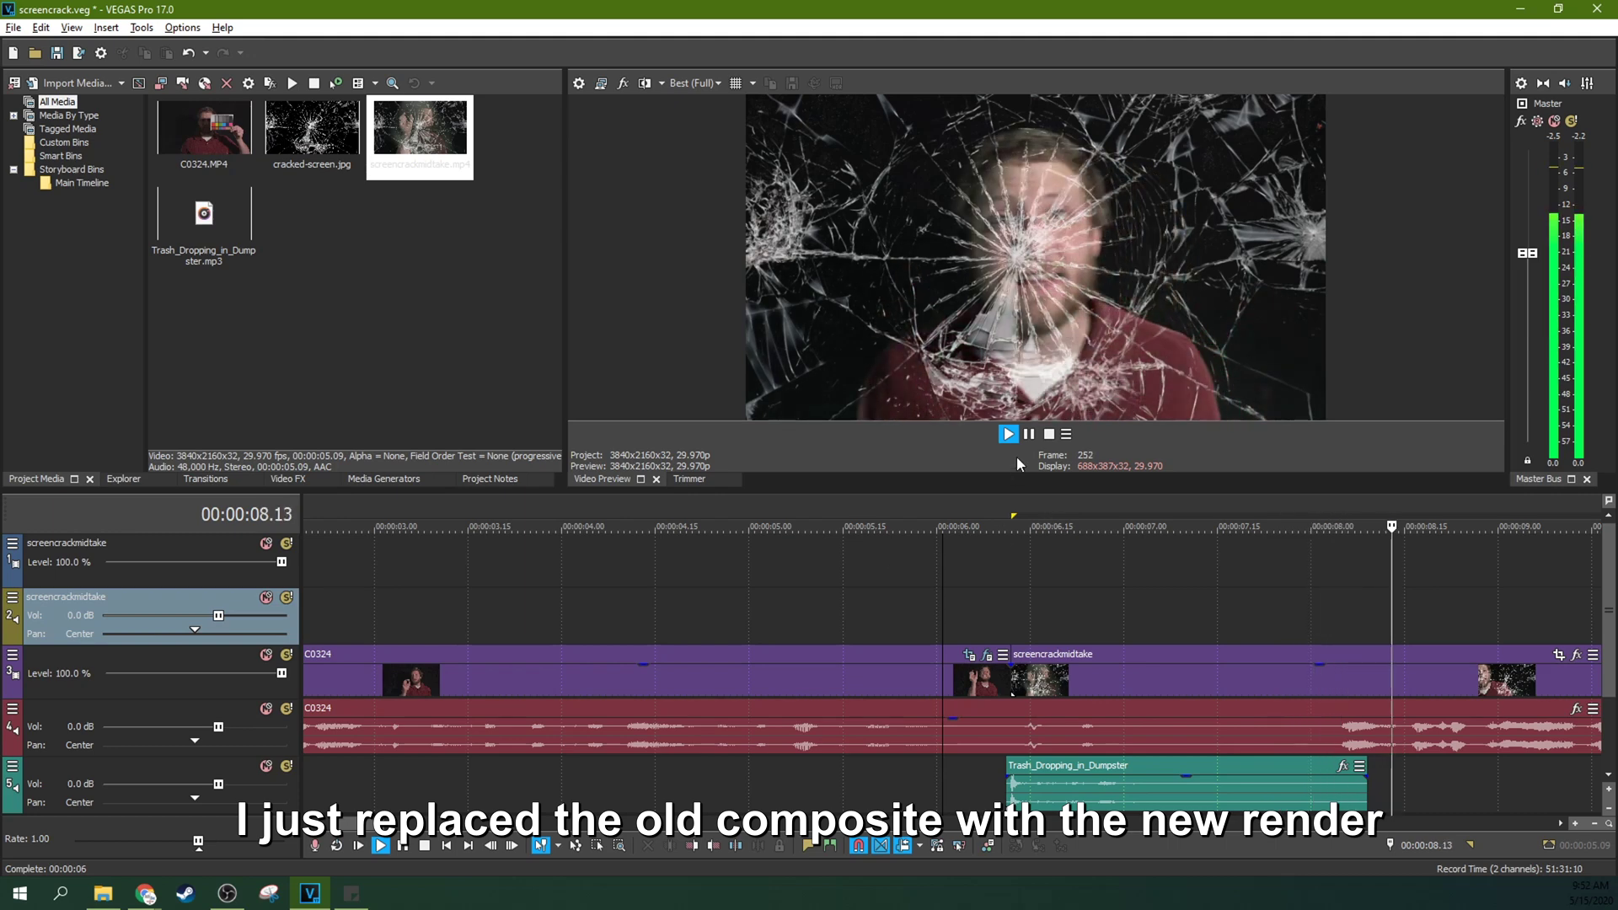
# Stop playback, look over the rendered screencrackmidtake clip and send it to VEGAS Effects for editing.
pyautogui.click(1029, 434)
pyautogui.scroll(-3, 1027, 624)
pyautogui.scroll(-2, 1029, 624)
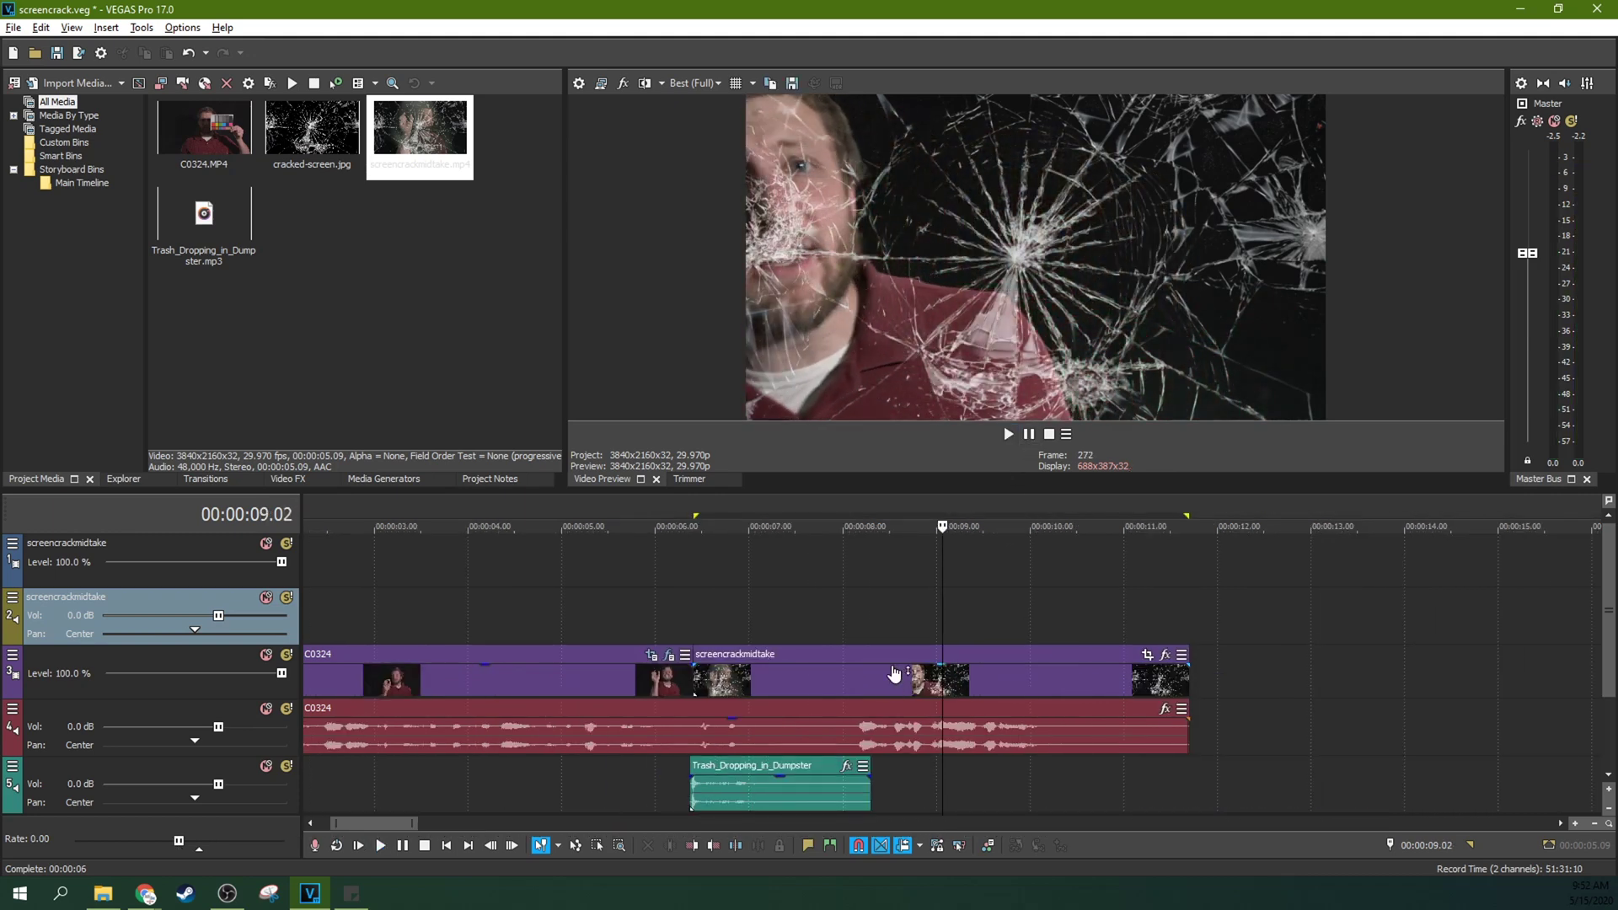
pyautogui.click(877, 684)
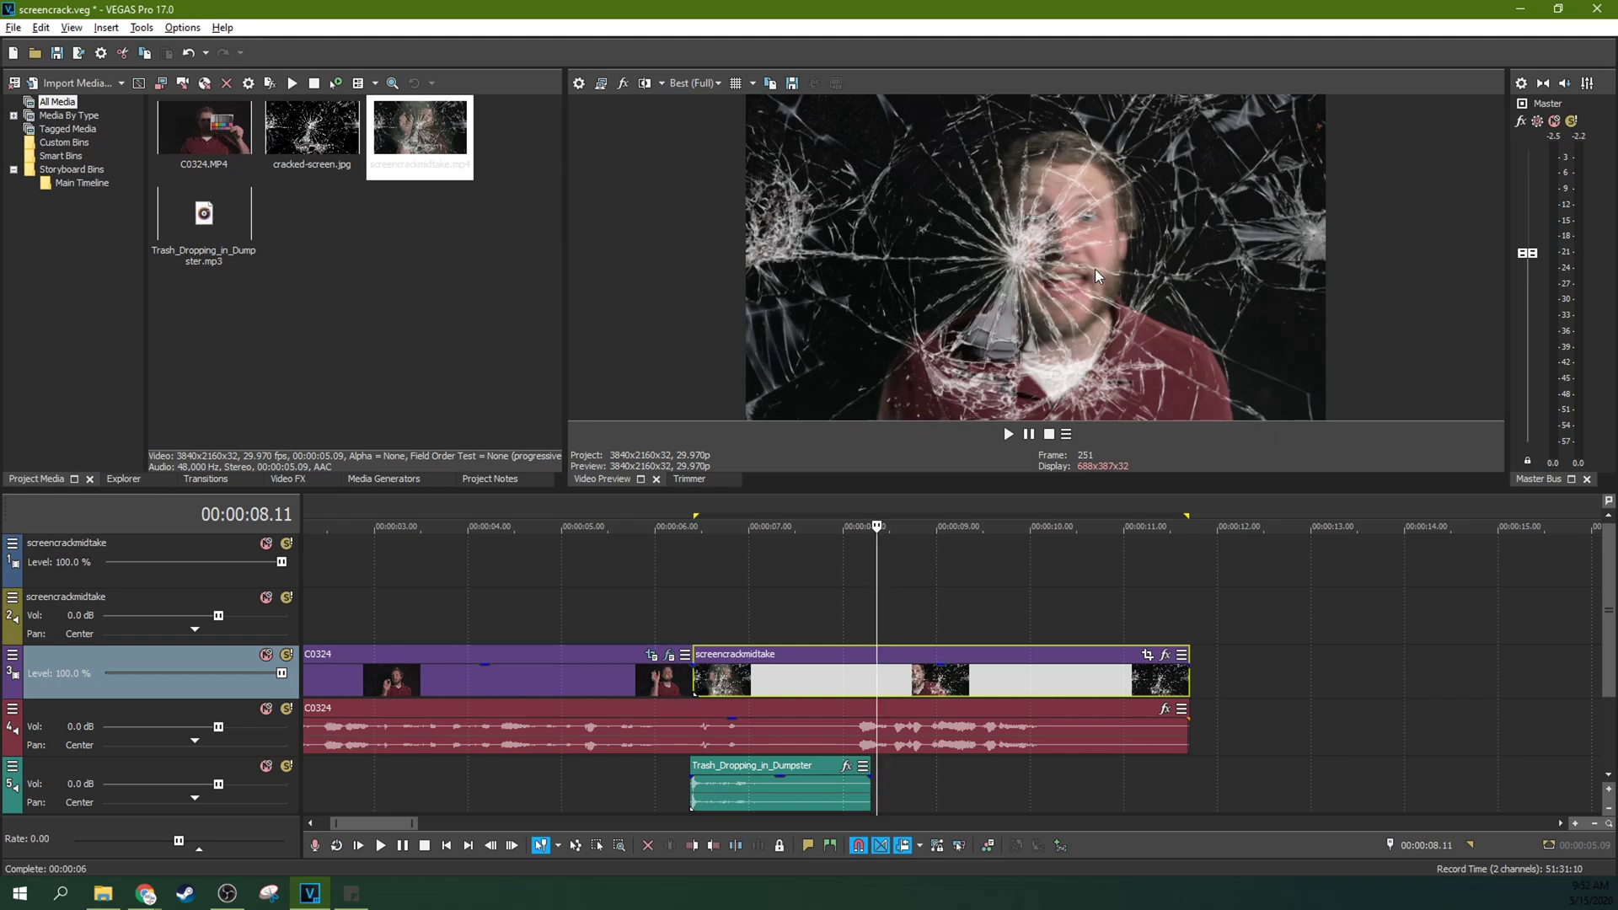
pyautogui.click(715, 616)
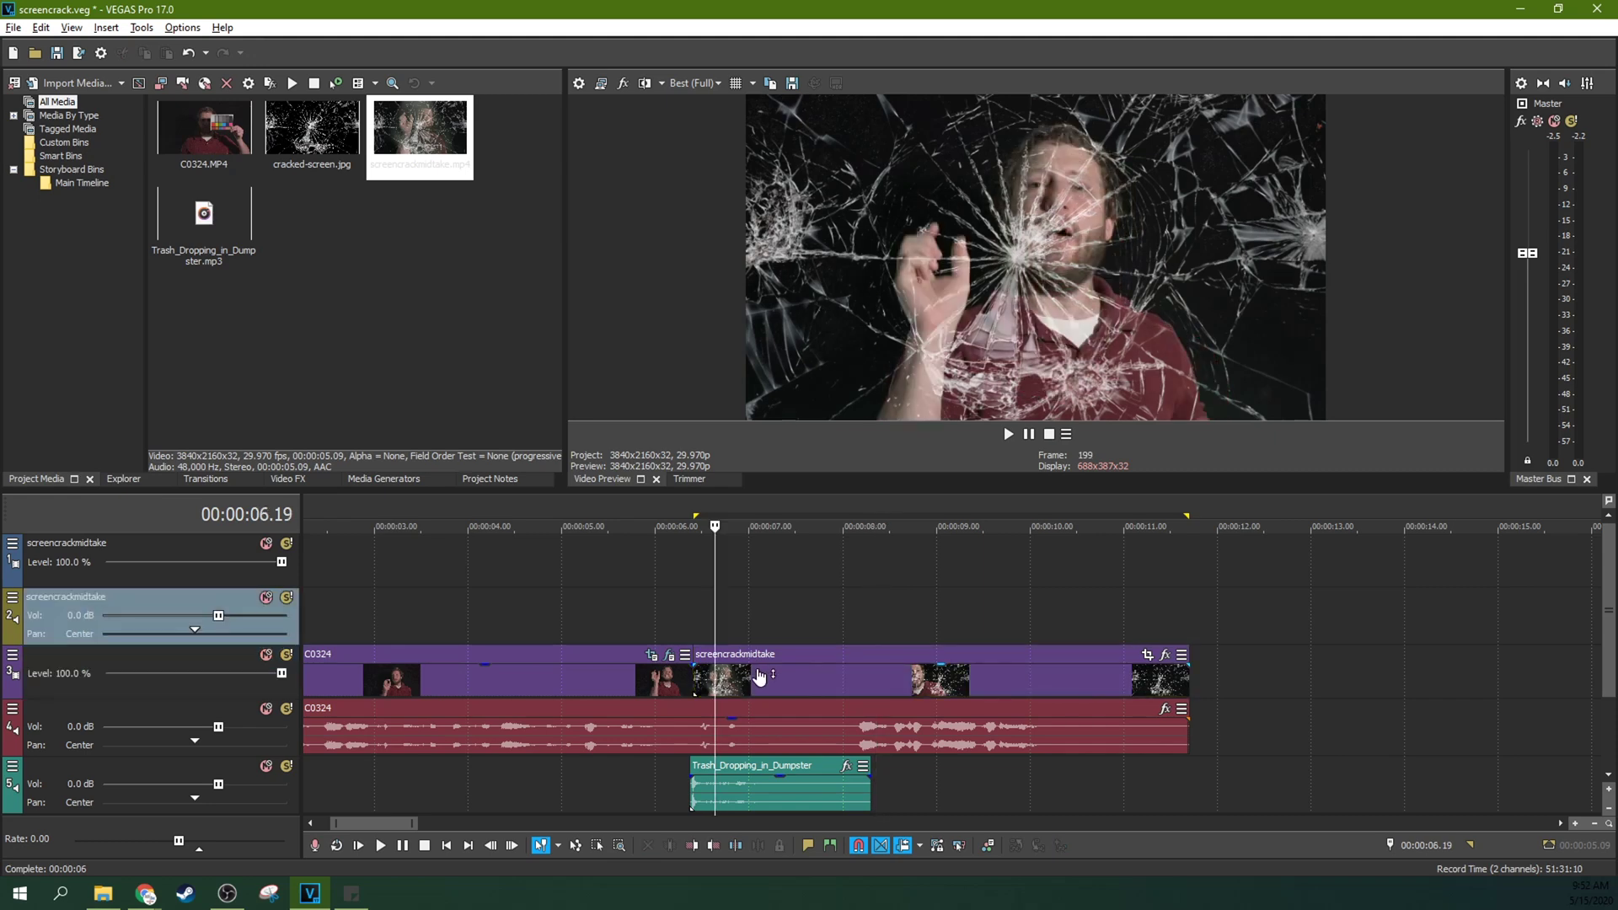
pyautogui.rightClick(759, 676)
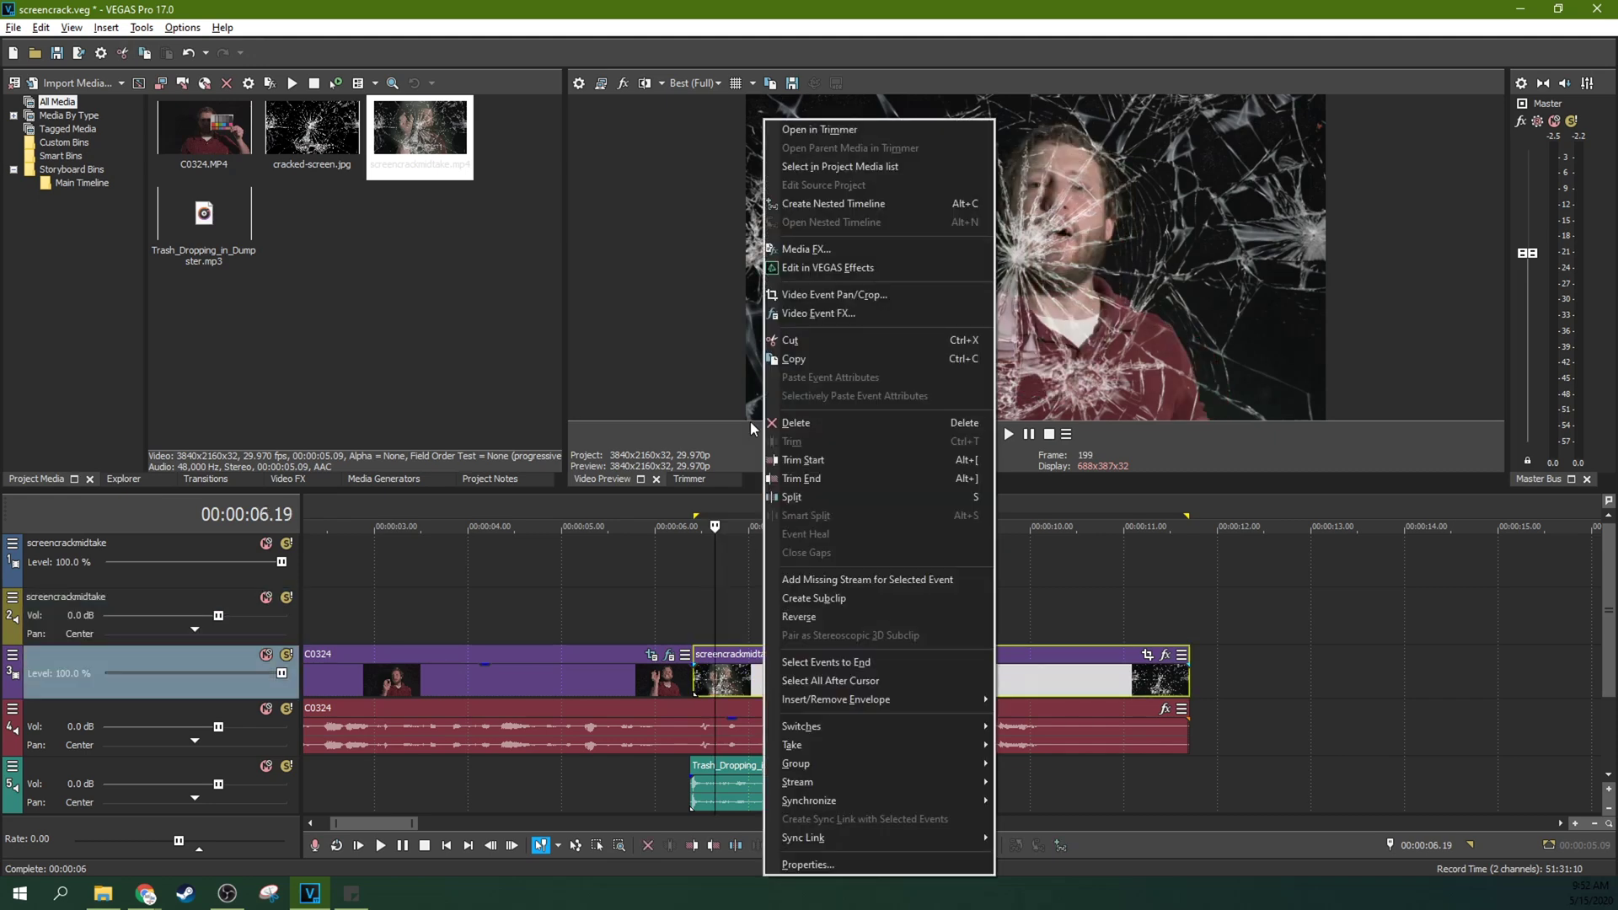
pyautogui.click(796, 269)
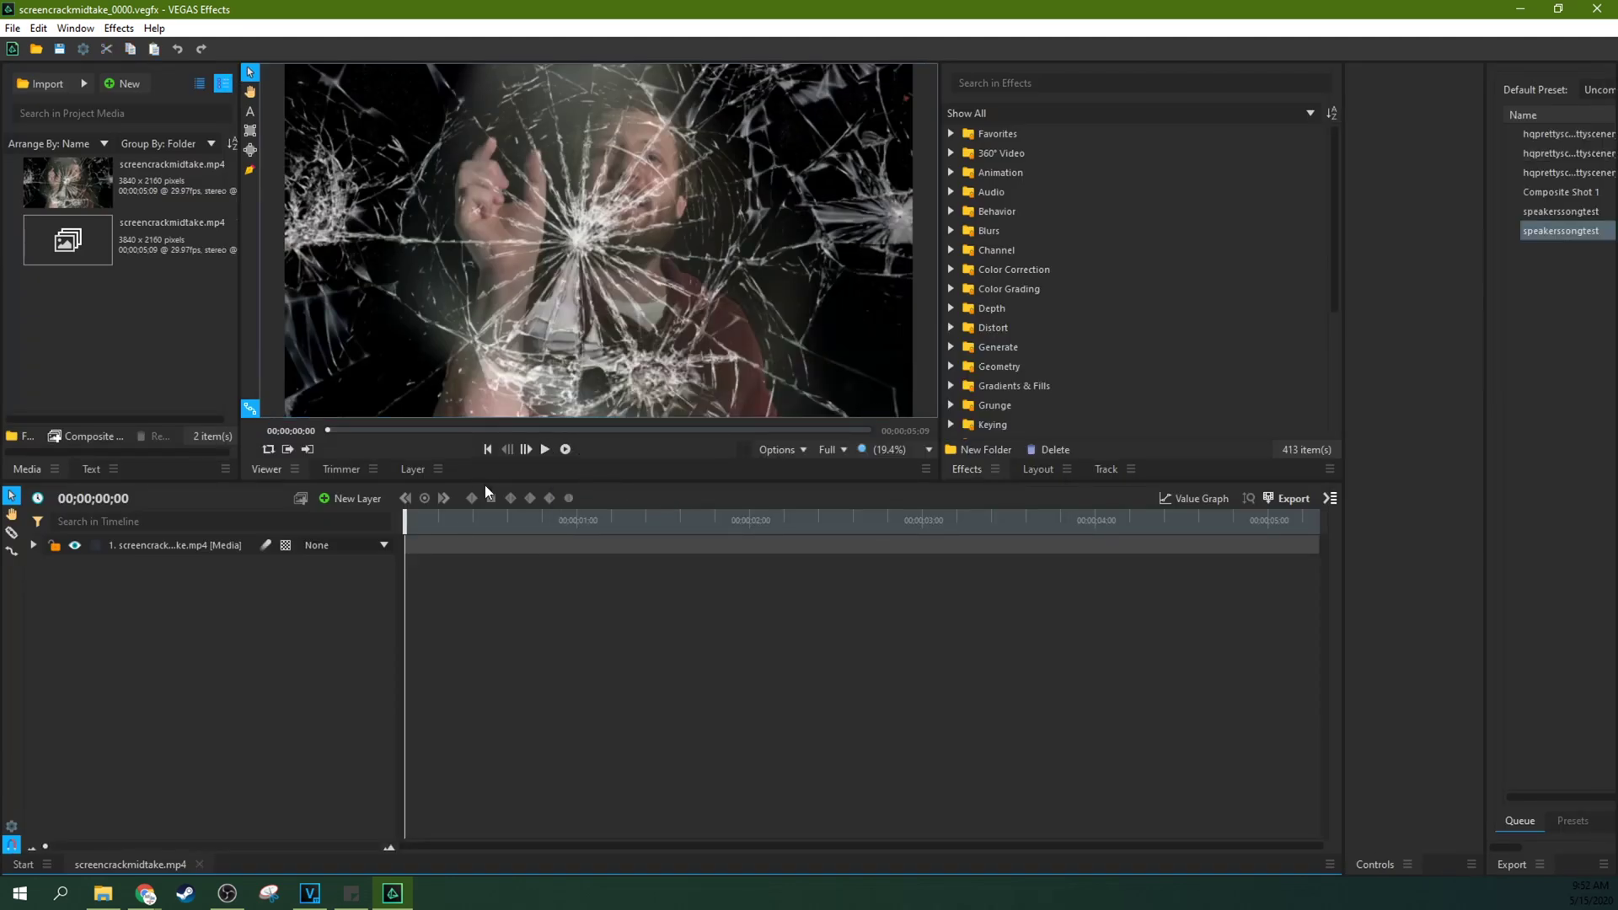
# Search the effects for "shake" and apply the Shake effect to the screencrackmidtake.mp4 layer.
pyautogui.click(1044, 78)
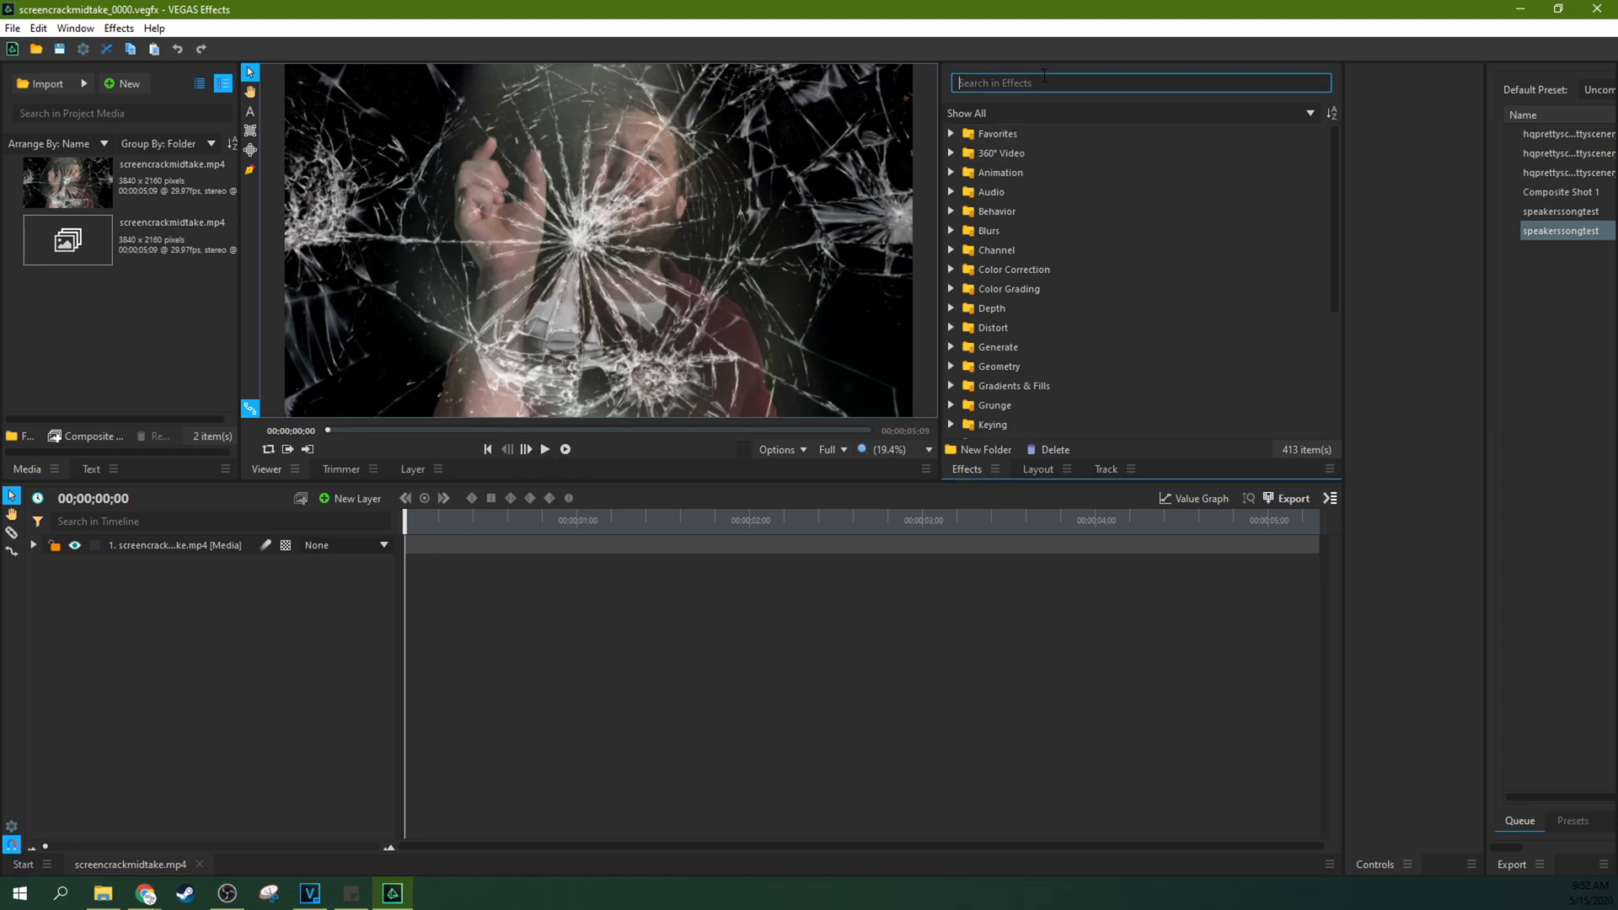
pyautogui.write('shake')
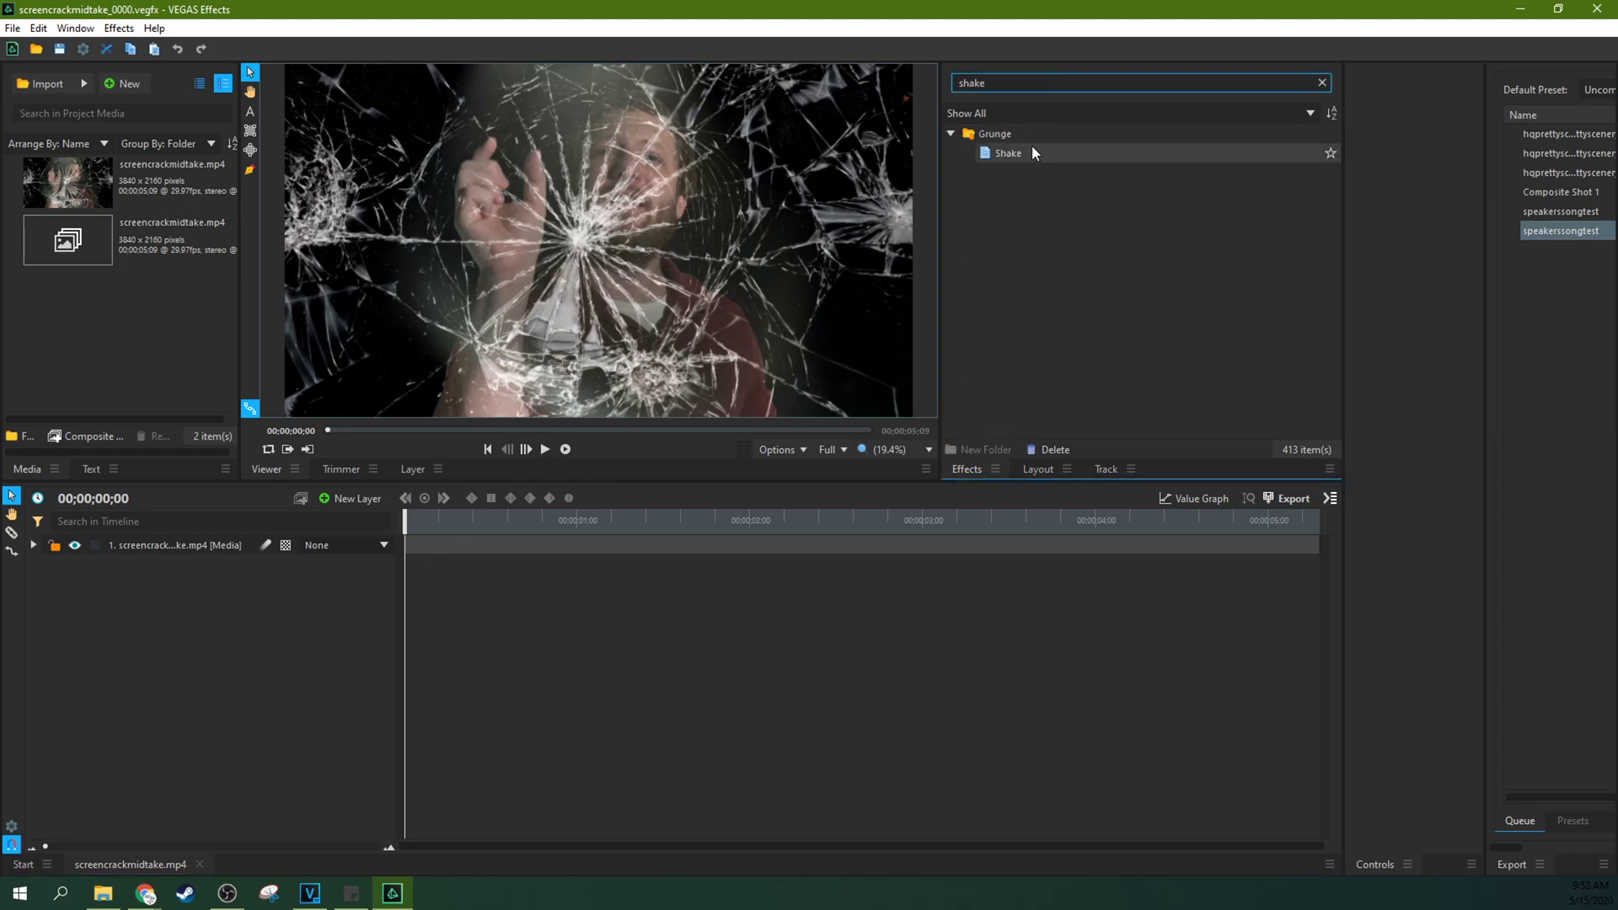
pyautogui.moveTo(1031, 148); pyautogui.dragTo(902, 219)
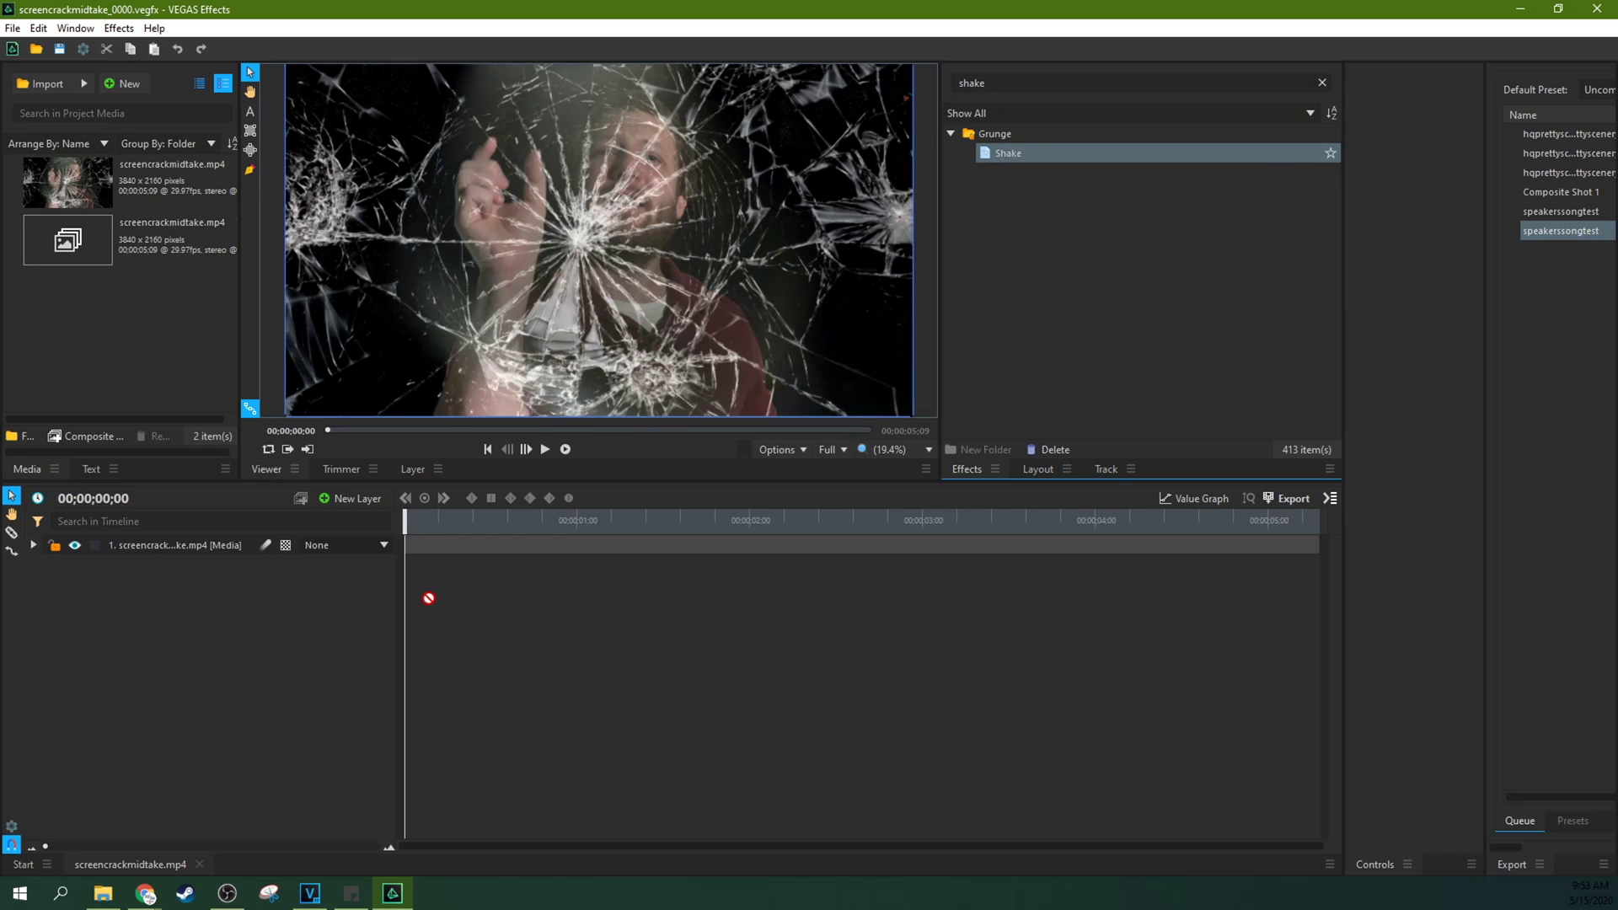
pyautogui.moveTo(205, 552); pyautogui.dragTo(207, 549)
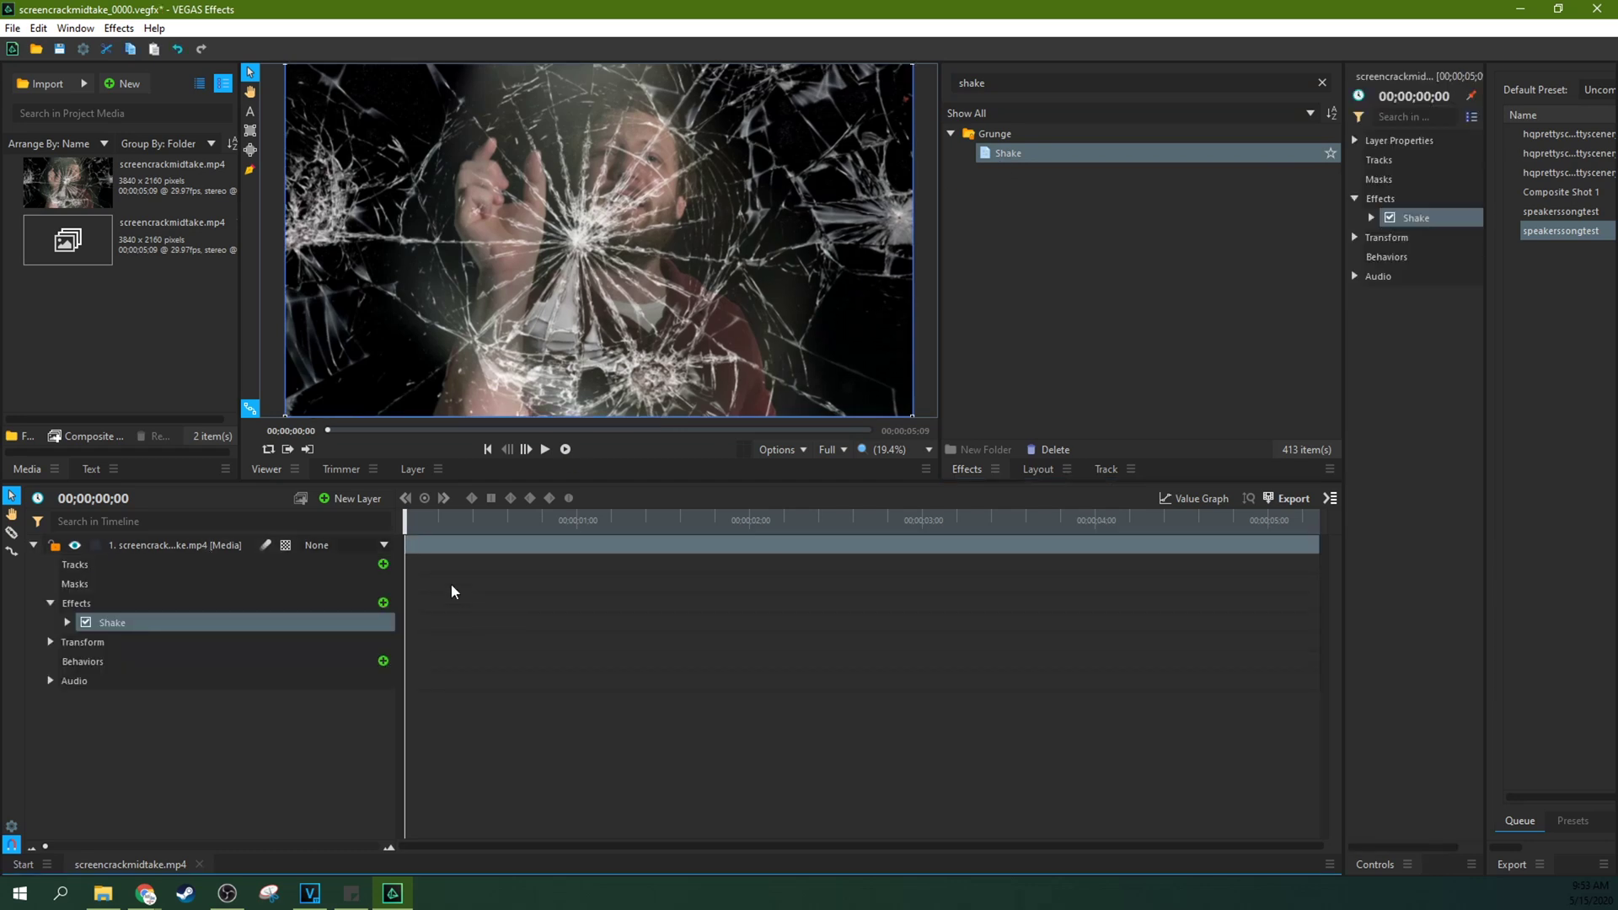
# Play the clip from the start to preview the Shake effect at its default settings.
pyautogui.click(545, 449)
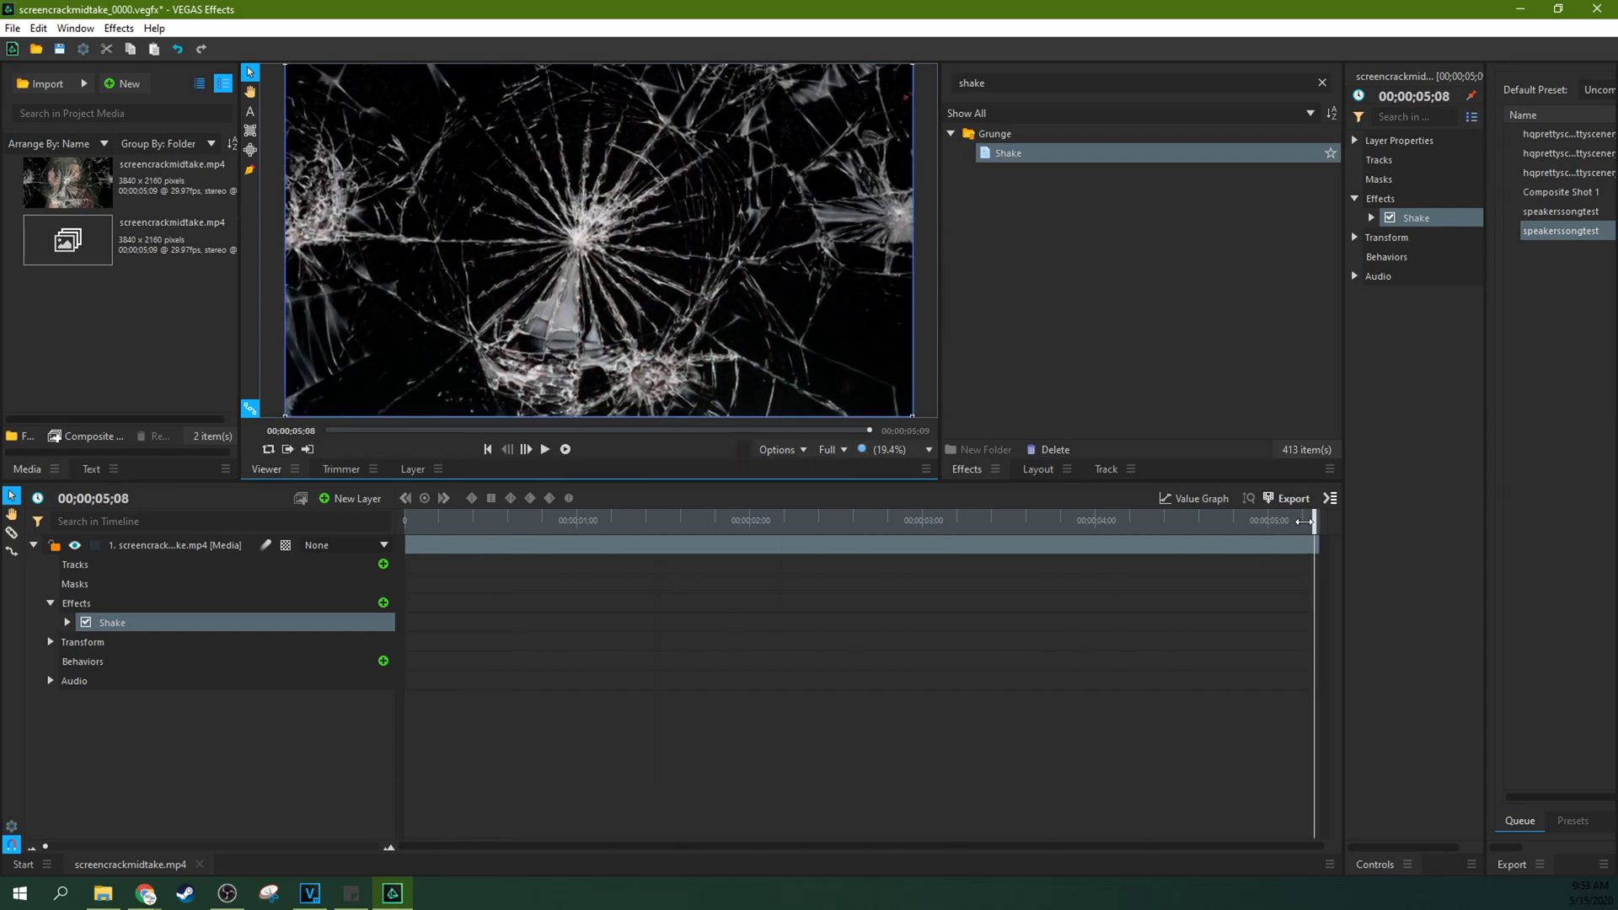
pyautogui.moveTo(1309, 522); pyautogui.dragTo(388, 540)
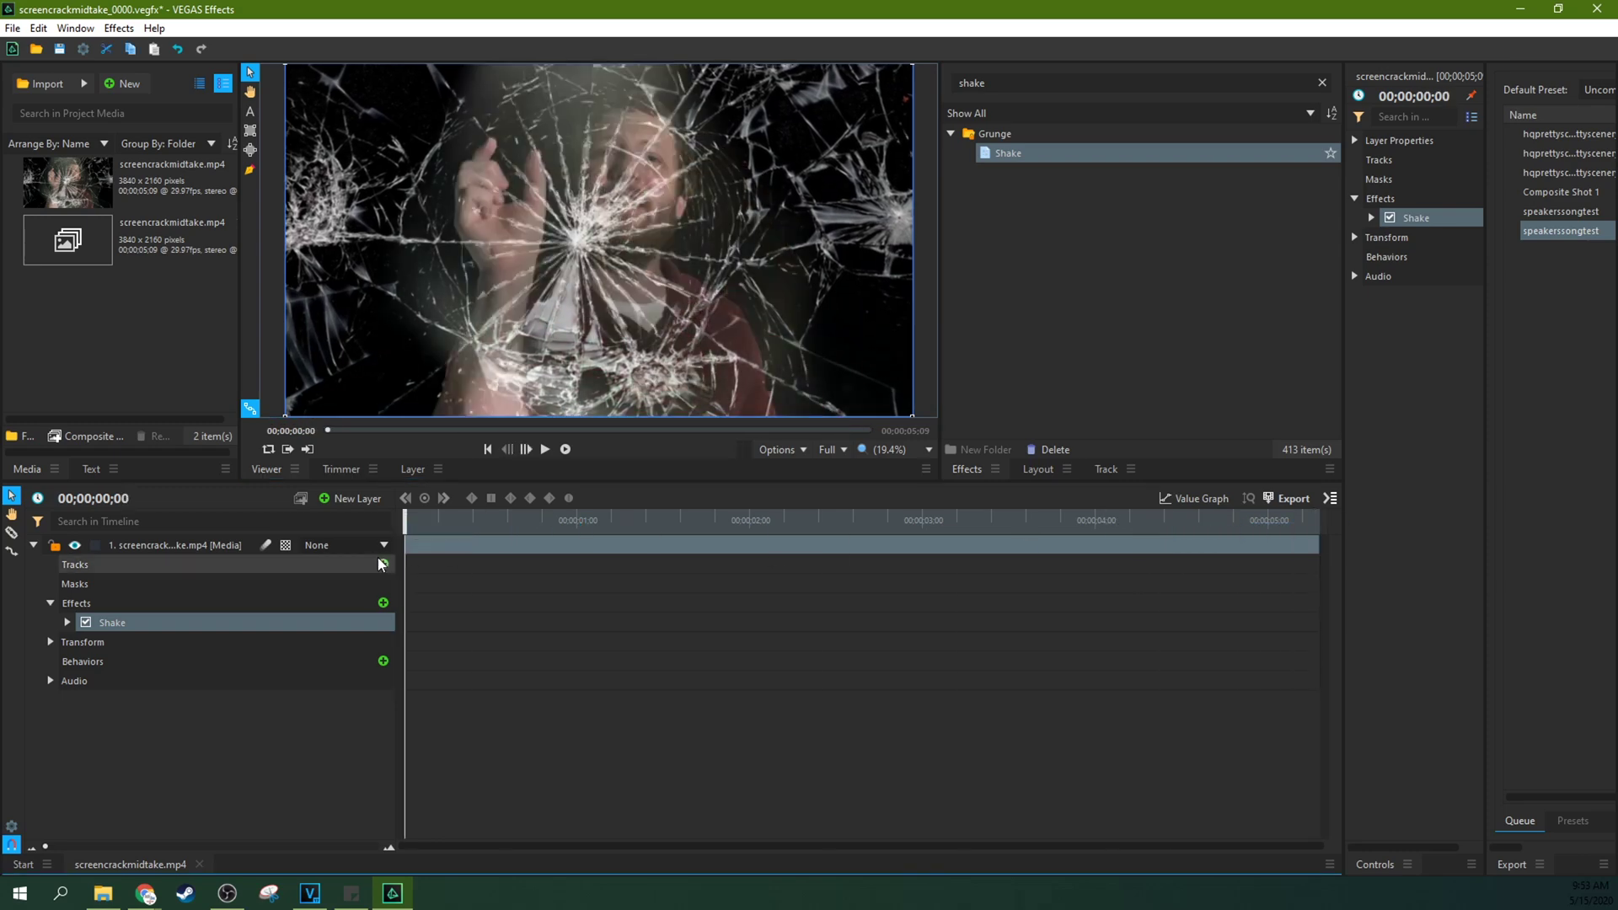
pyautogui.click(544, 450)
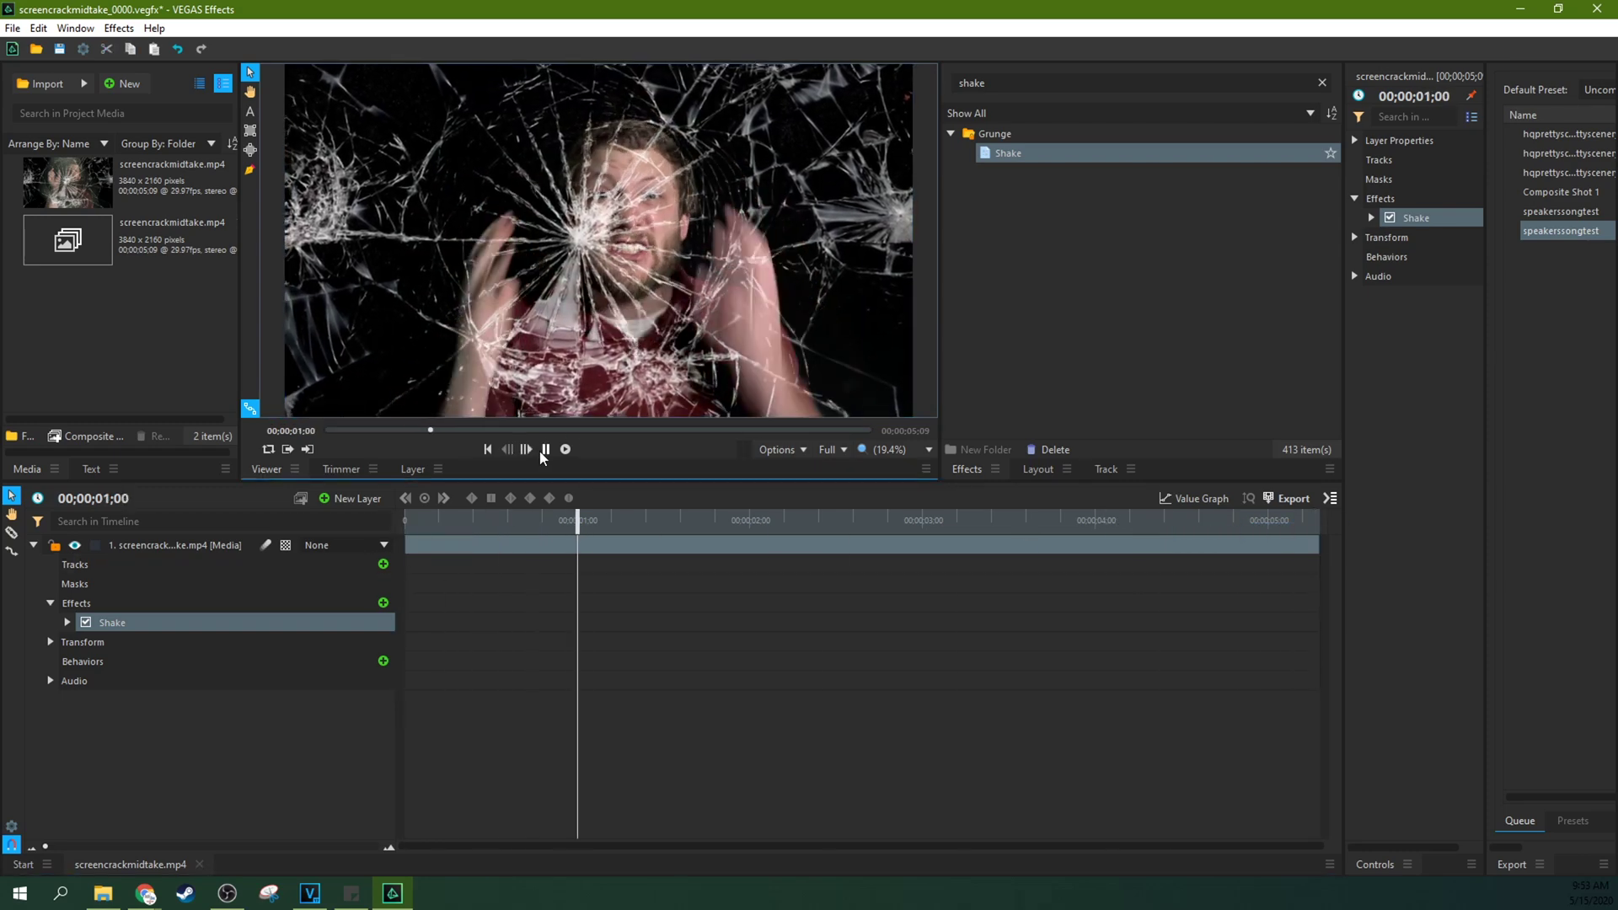
pyautogui.click(545, 452)
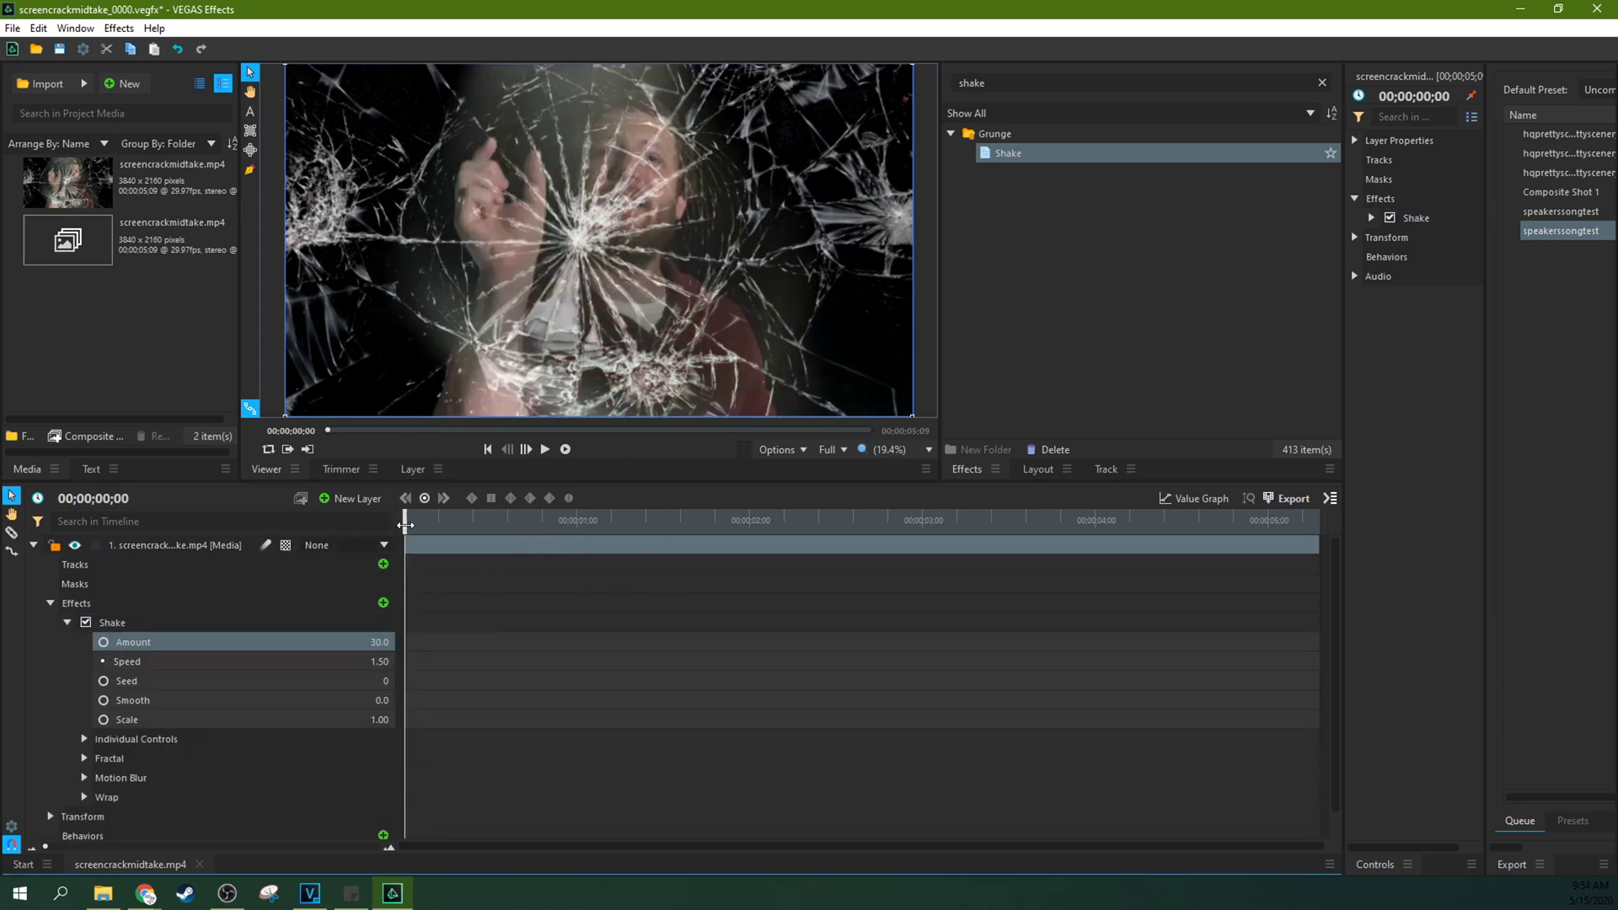
# Keyframe the Shake effect's Amount at the clip's start and add a second keyframe with Amount 0 at 00;00;00;20.
pyautogui.click(68, 623)
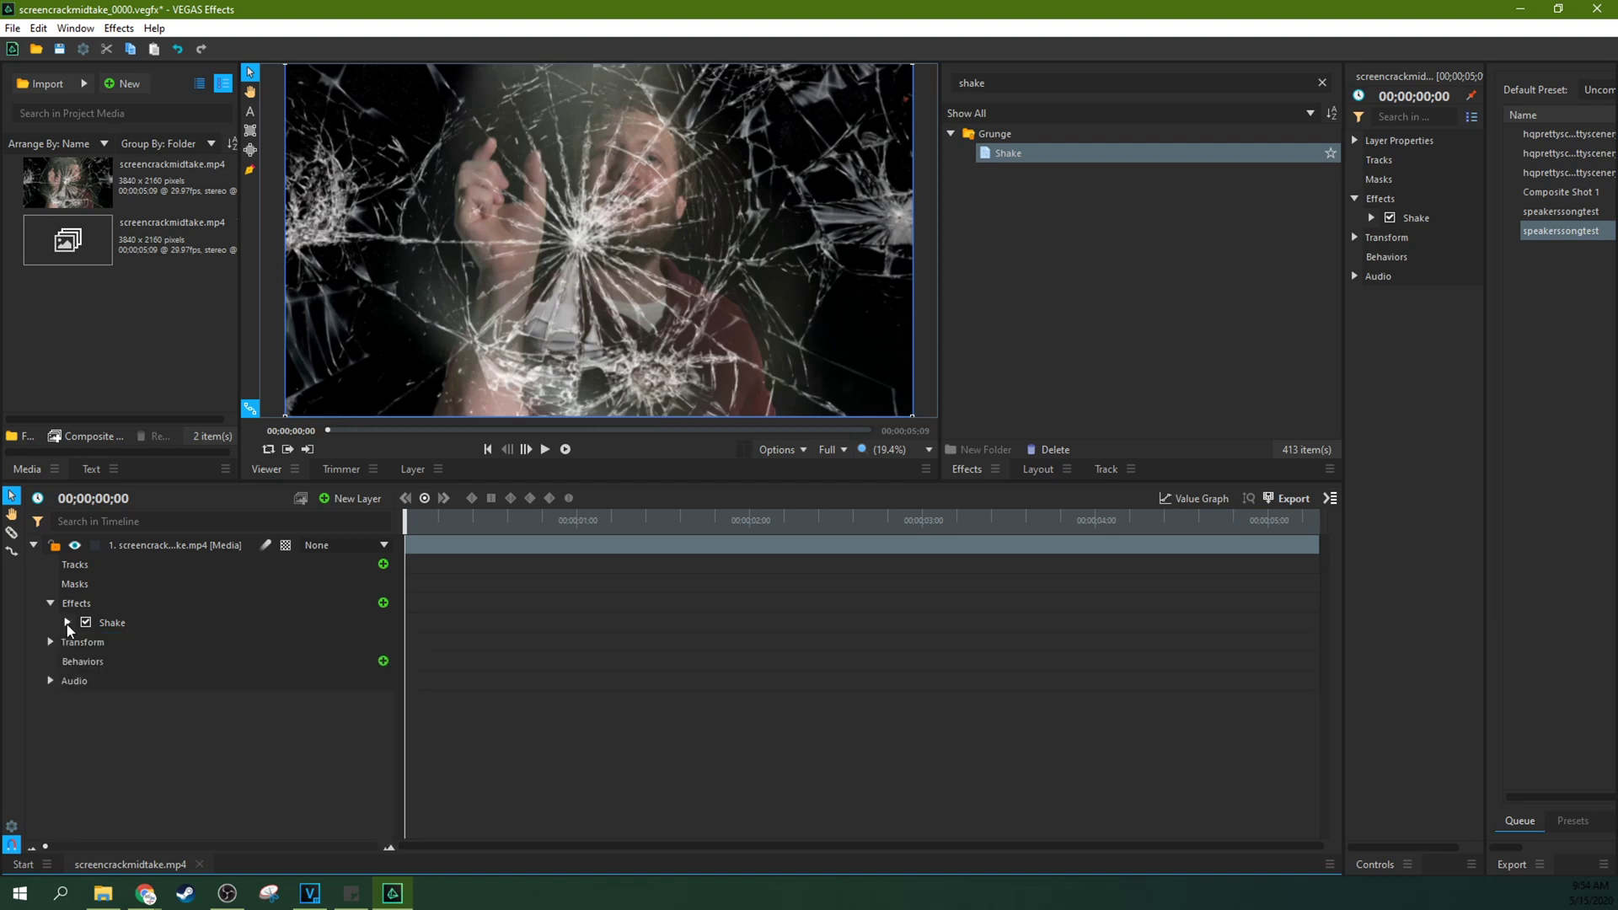
pyautogui.click(68, 623)
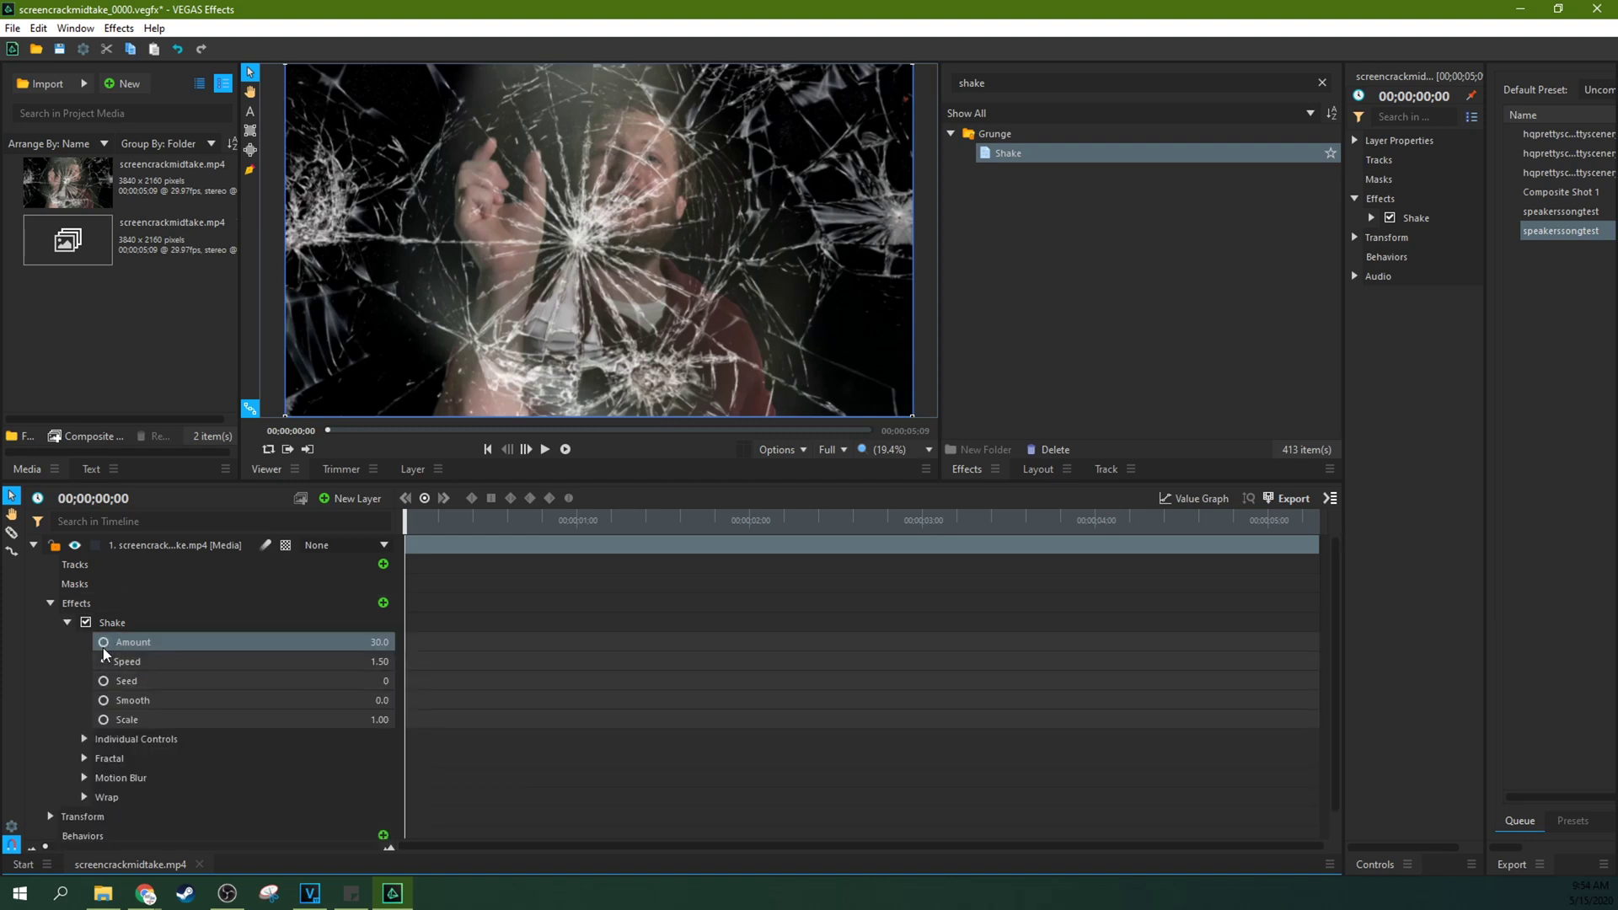
pyautogui.click(104, 644)
pyautogui.moveTo(406, 520); pyautogui.dragTo(520, 515)
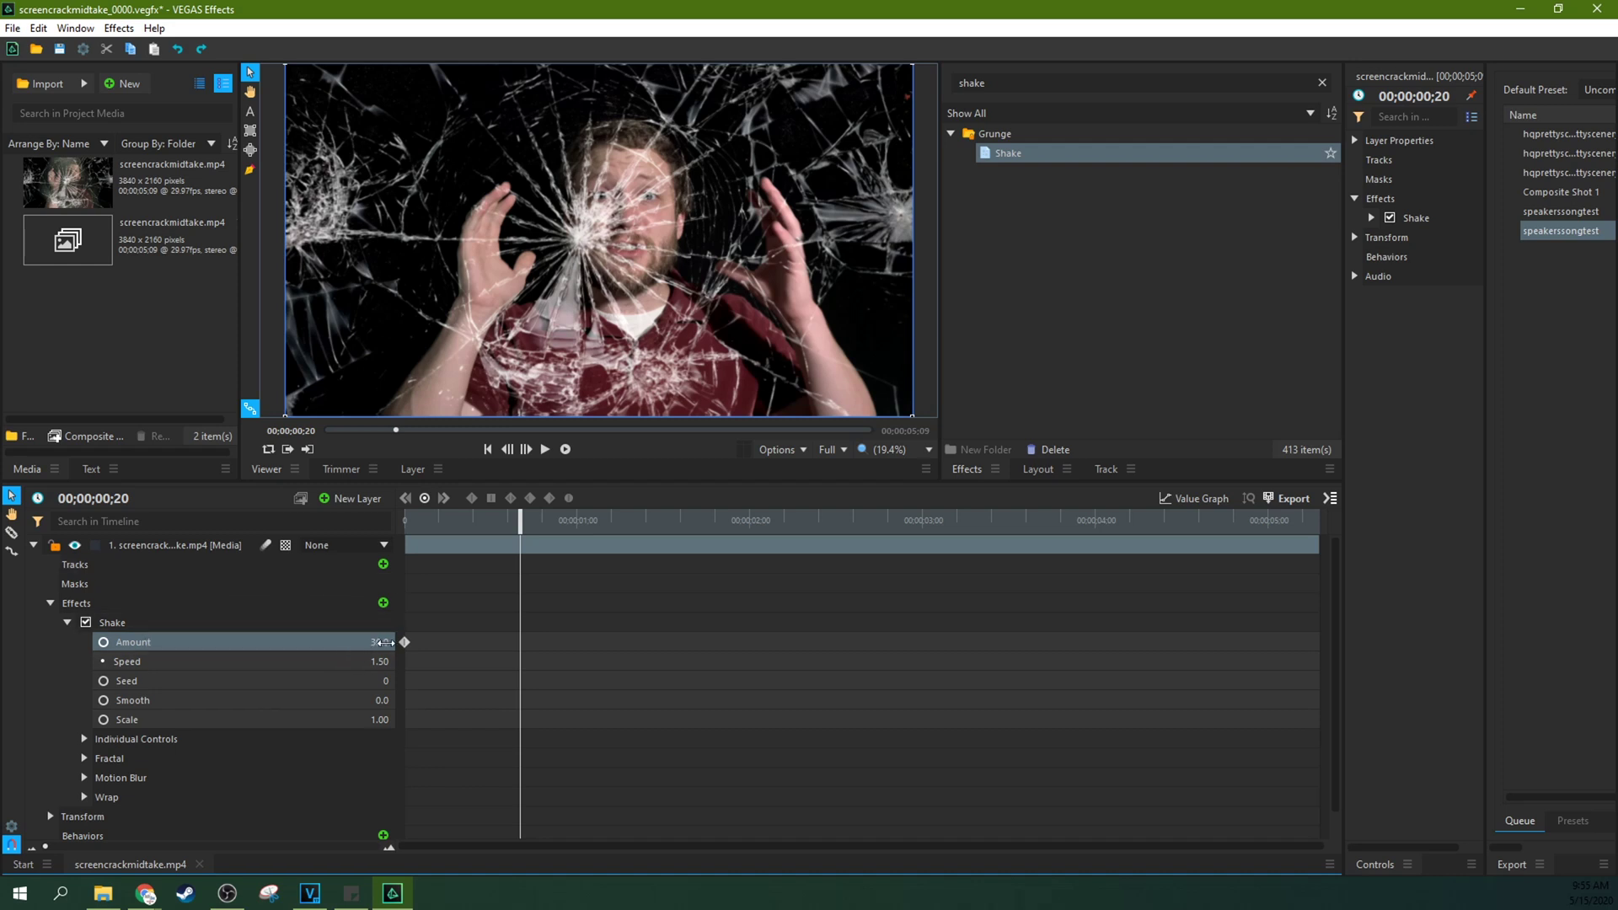
pyautogui.moveTo(379, 642); pyautogui.dragTo(354, 642)
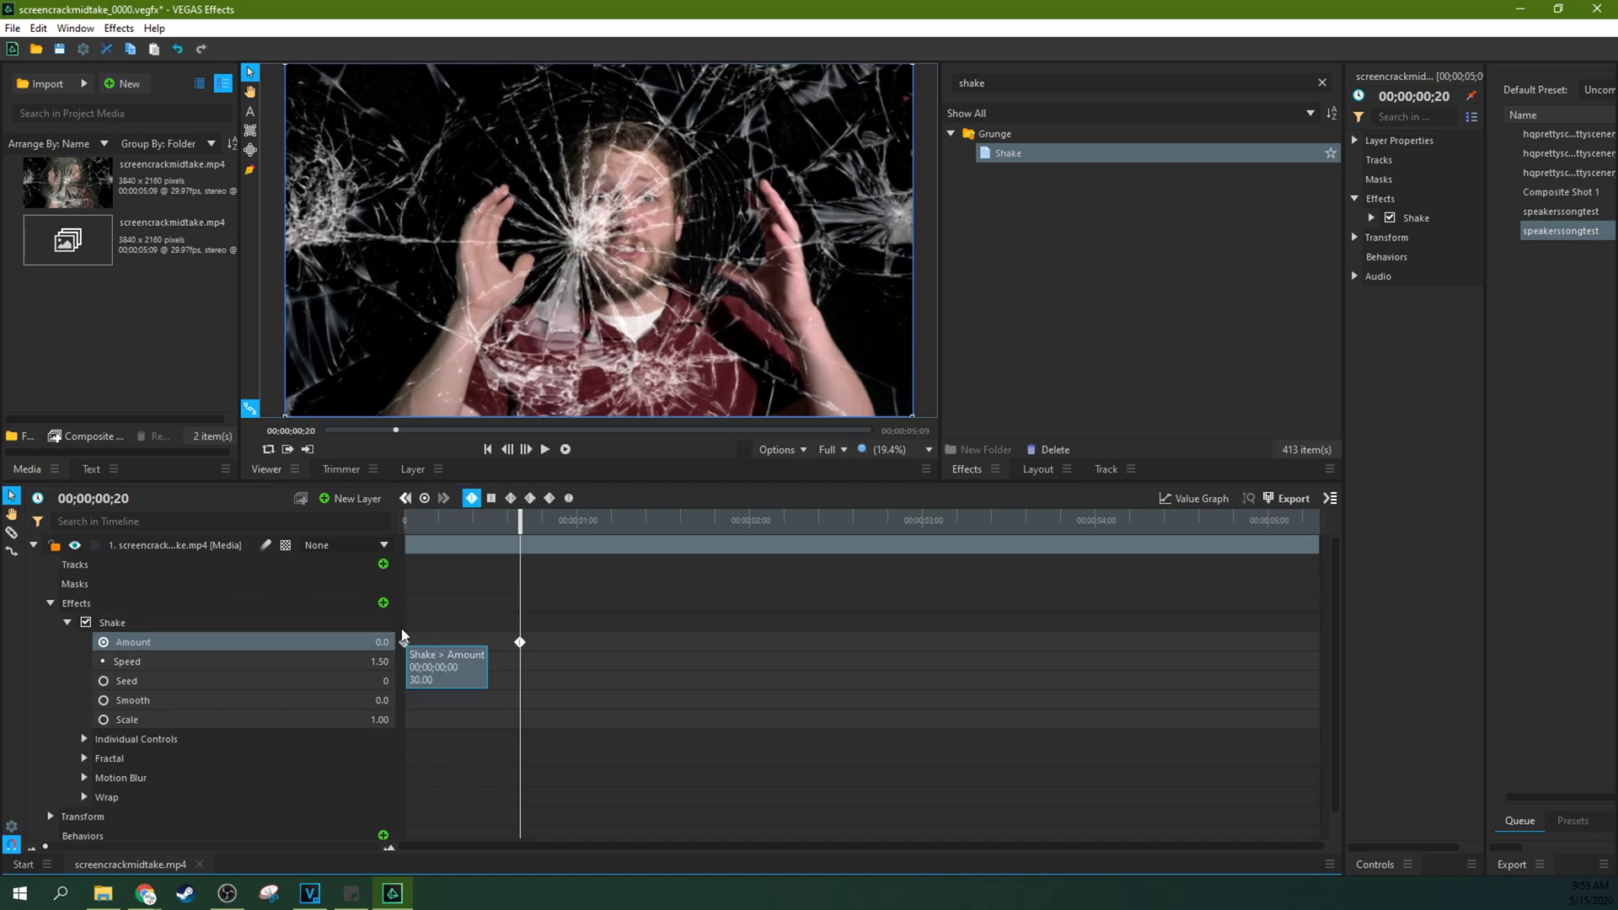
# Set the Shake Amount to 78 on the keyframe at the clip's start and preview the animation.
pyautogui.moveTo(520, 518); pyautogui.dragTo(371, 546)
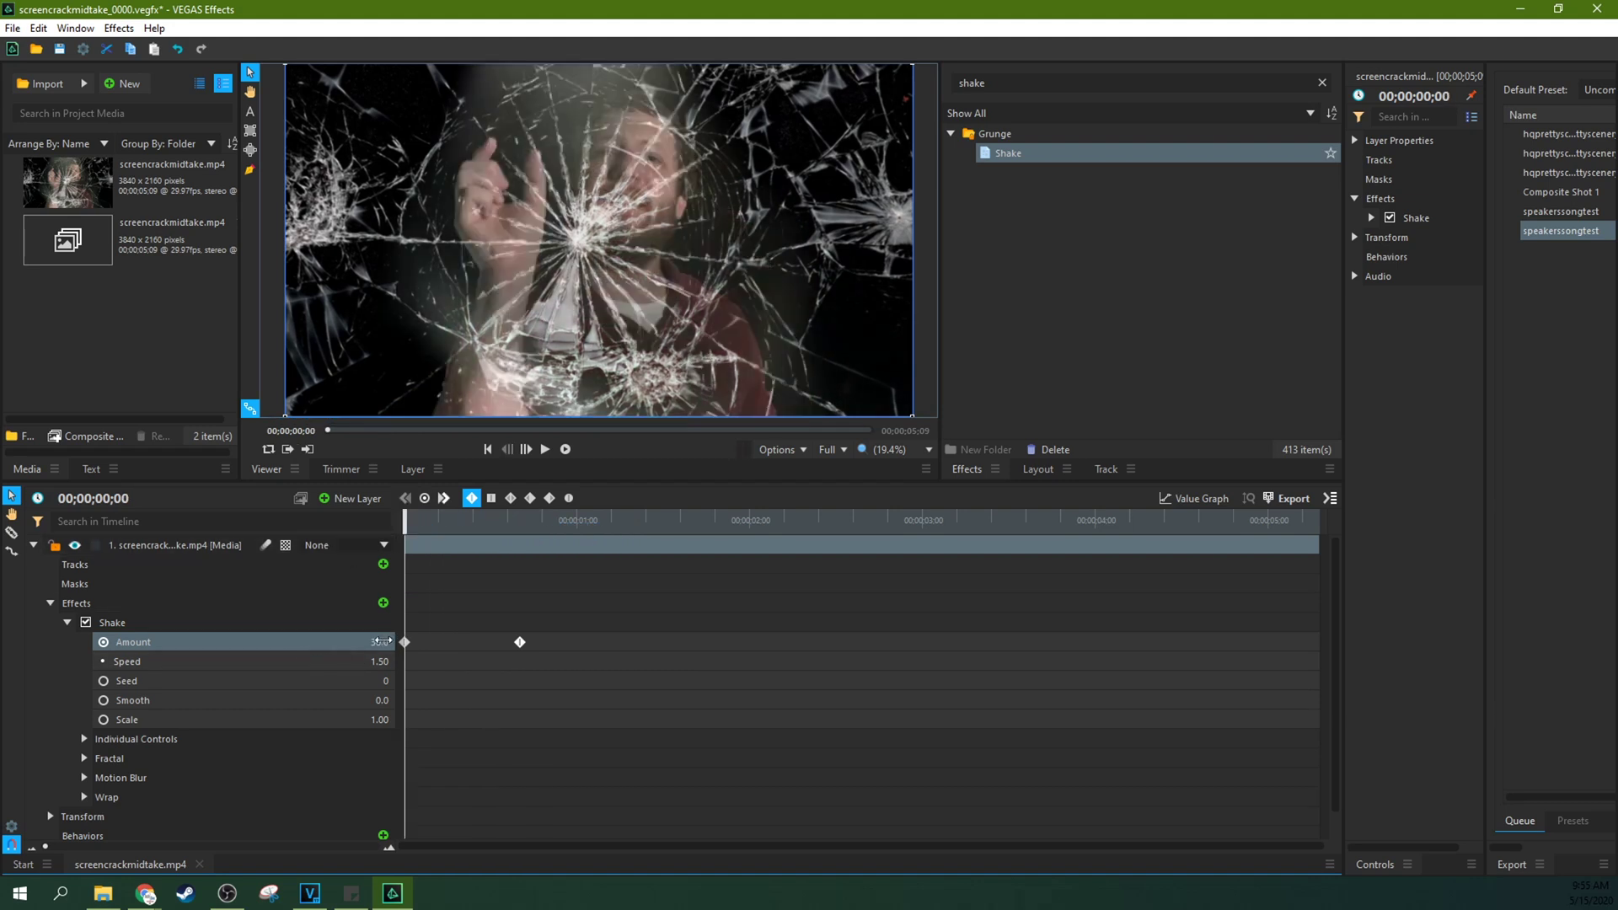
pyautogui.moveTo(379, 642); pyautogui.dragTo(404, 642)
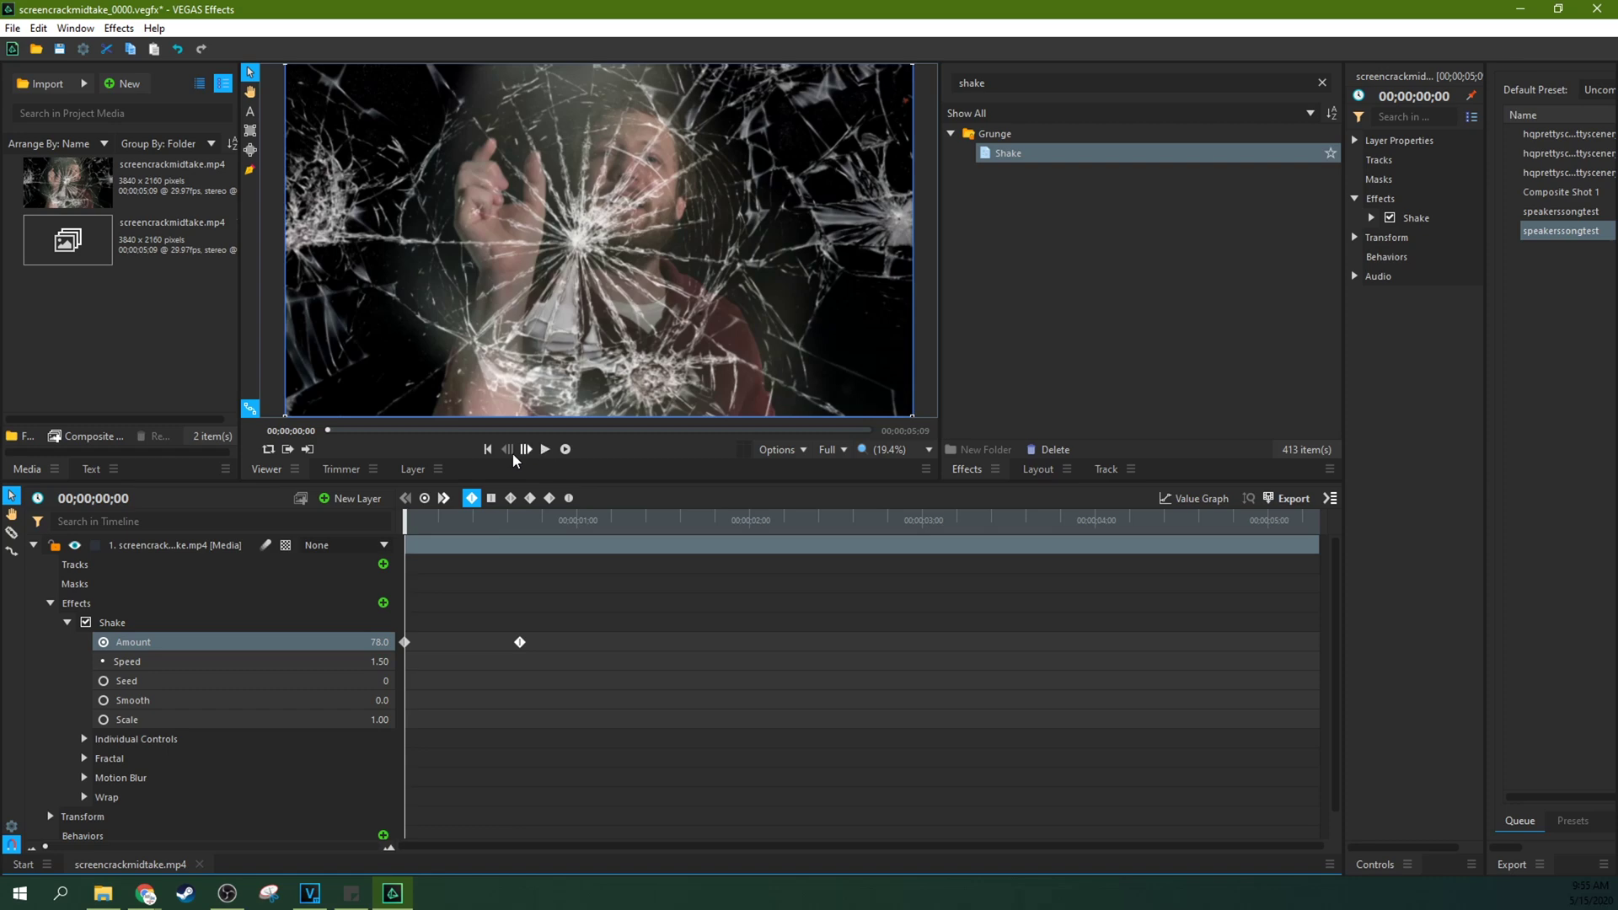
pyautogui.click(545, 450)
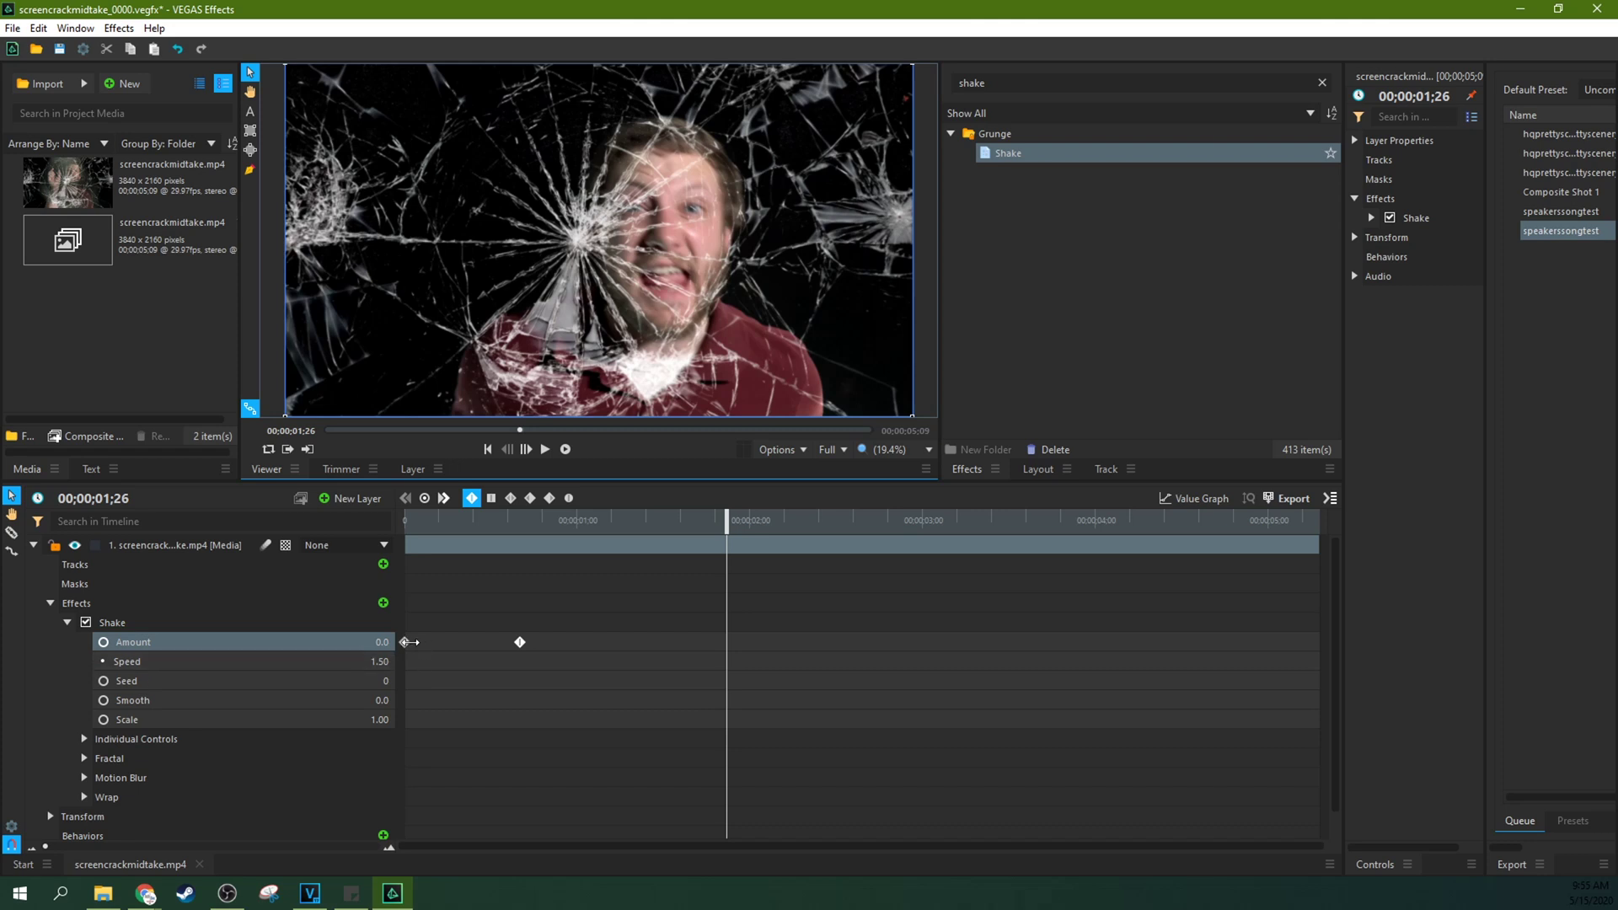
# Set the Shake effect's Speed to 1.96 and play the clip from the start to preview it.
pyautogui.click(405, 642)
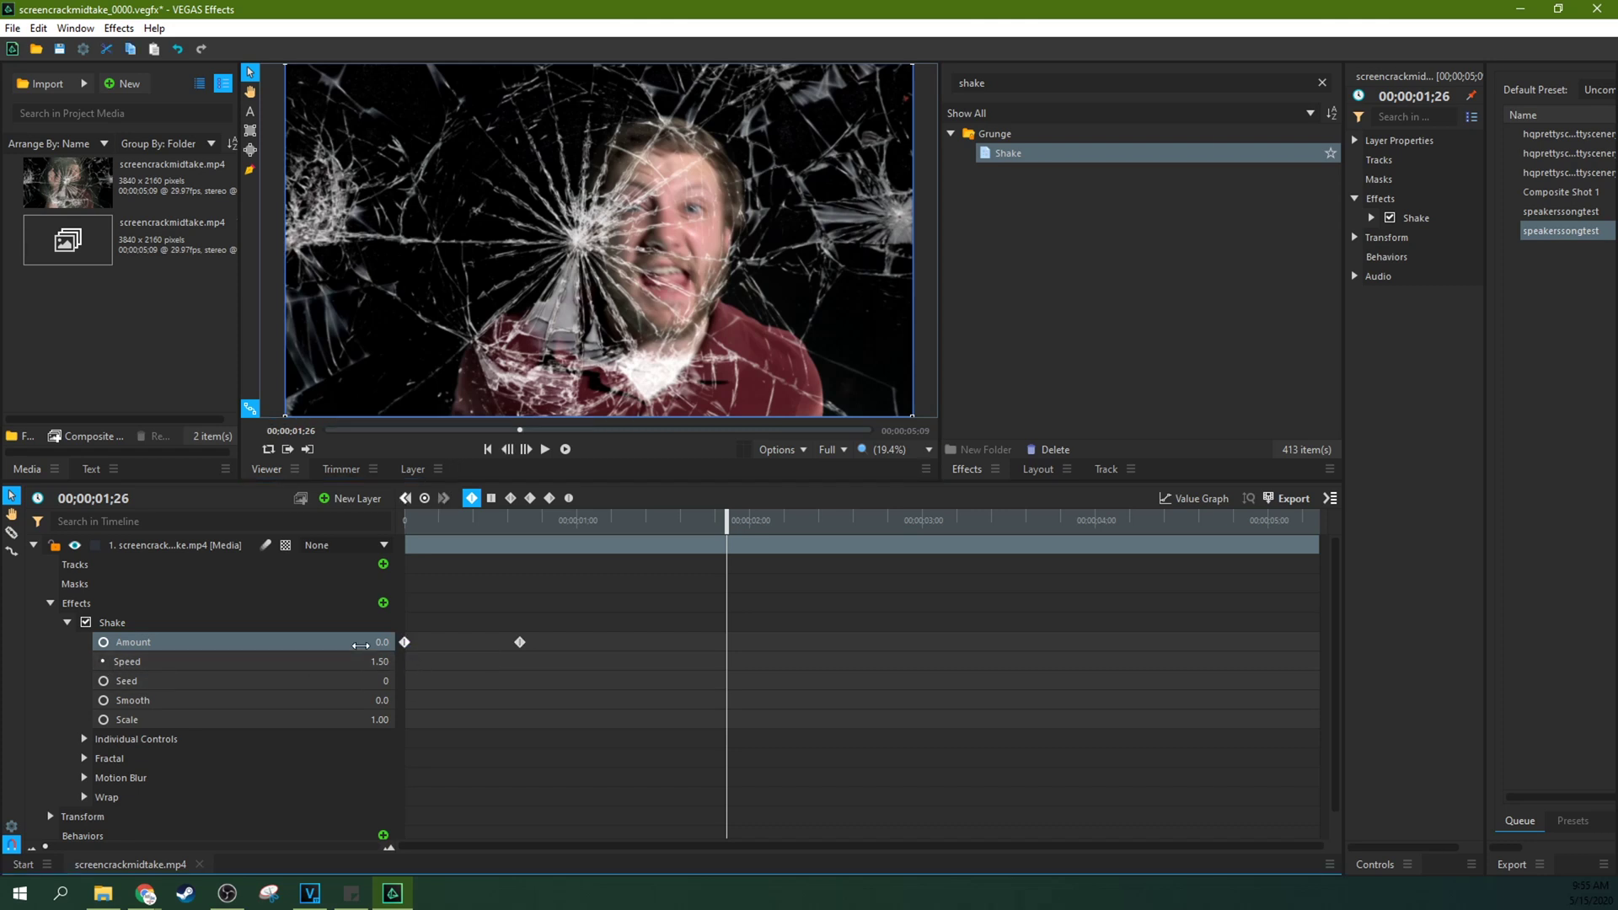
pyautogui.moveTo(380, 661); pyautogui.dragTo(390, 662)
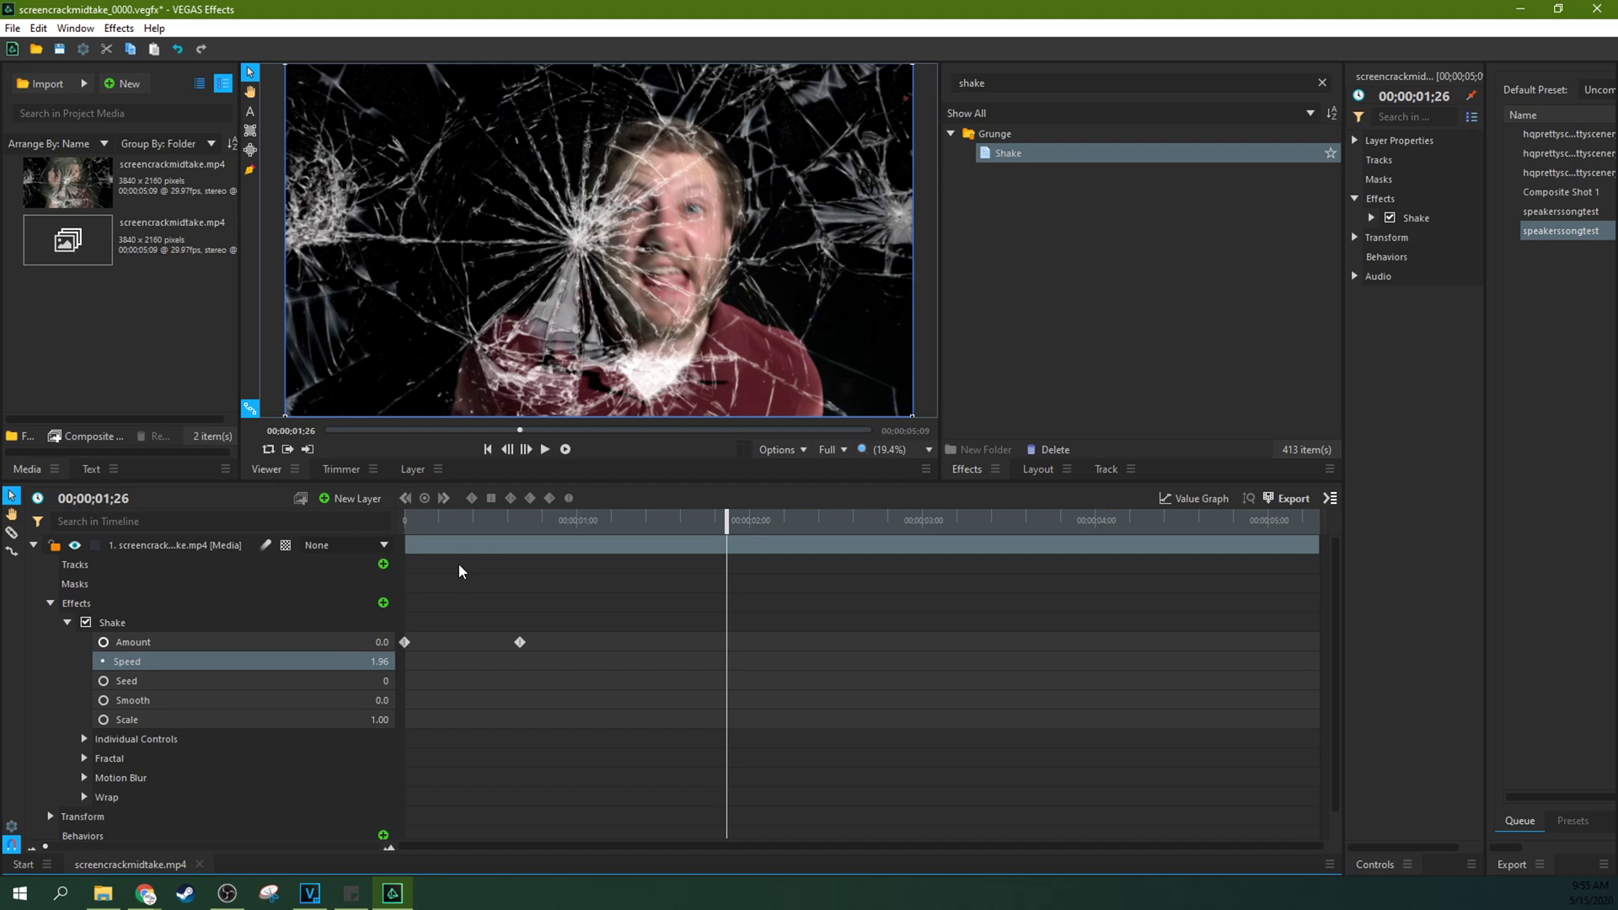
pyautogui.moveTo(467, 528); pyautogui.dragTo(404, 524)
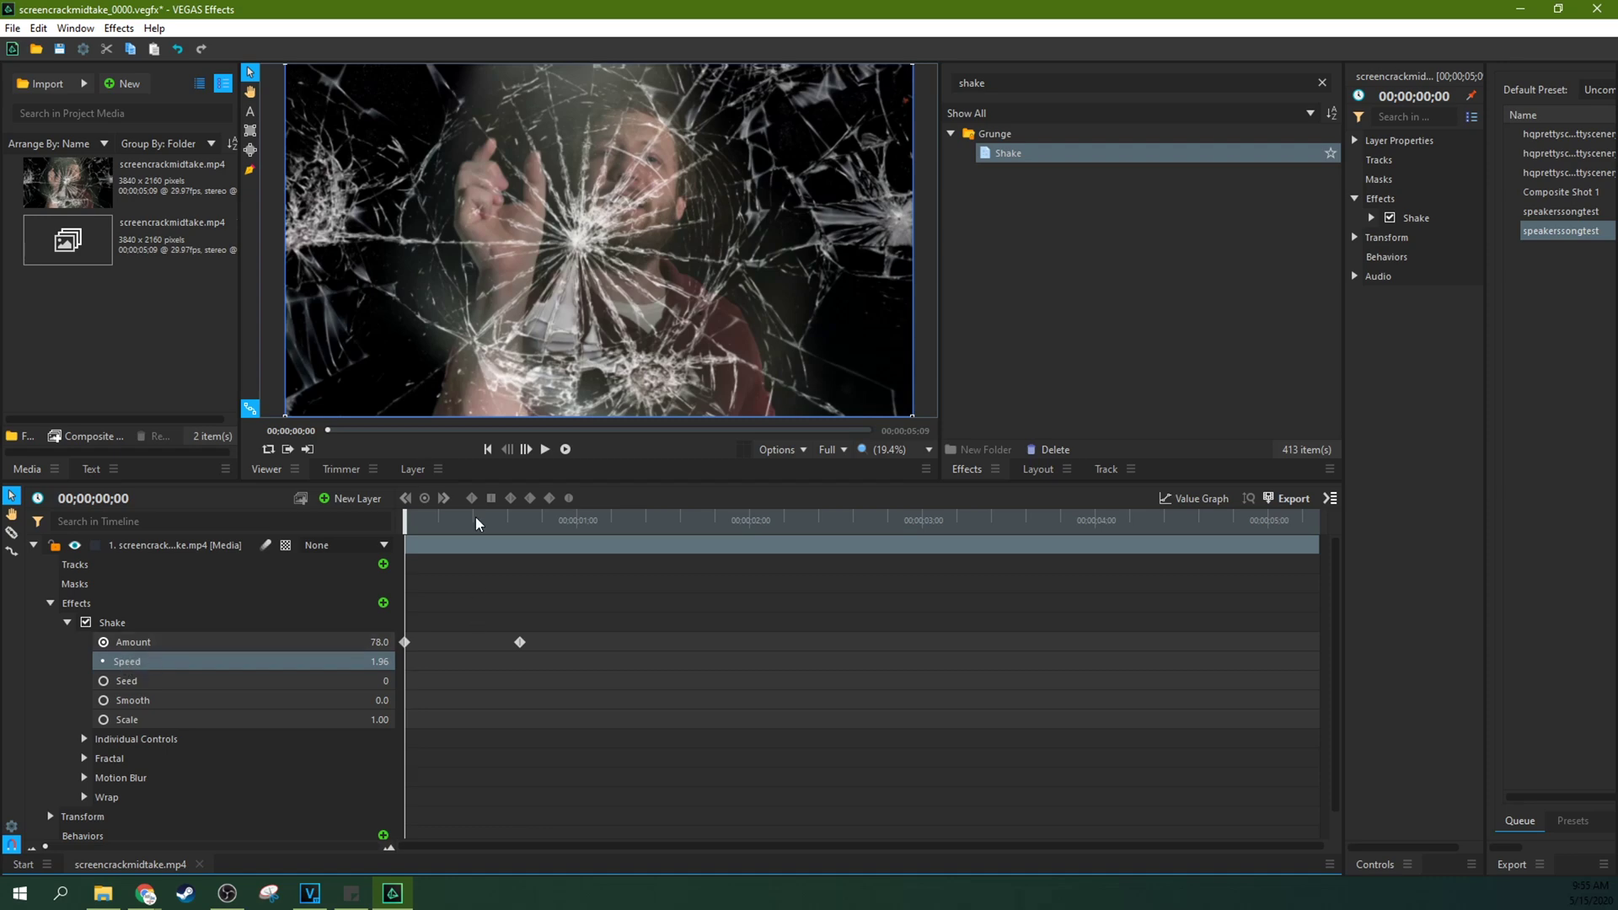
pyautogui.click(545, 449)
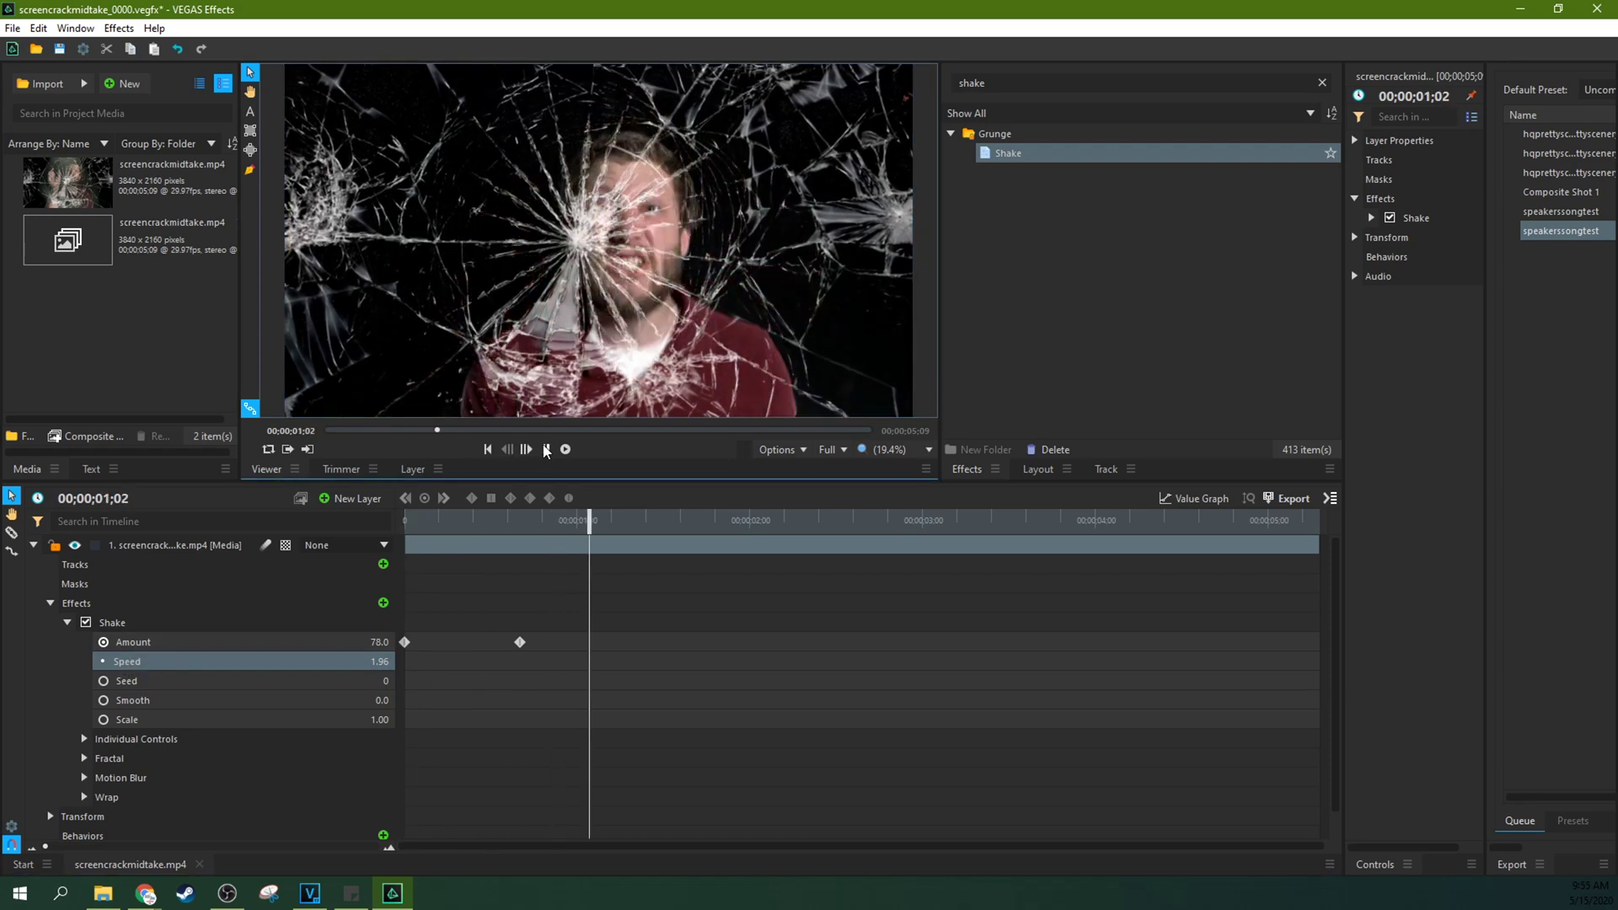
pyautogui.click(545, 449)
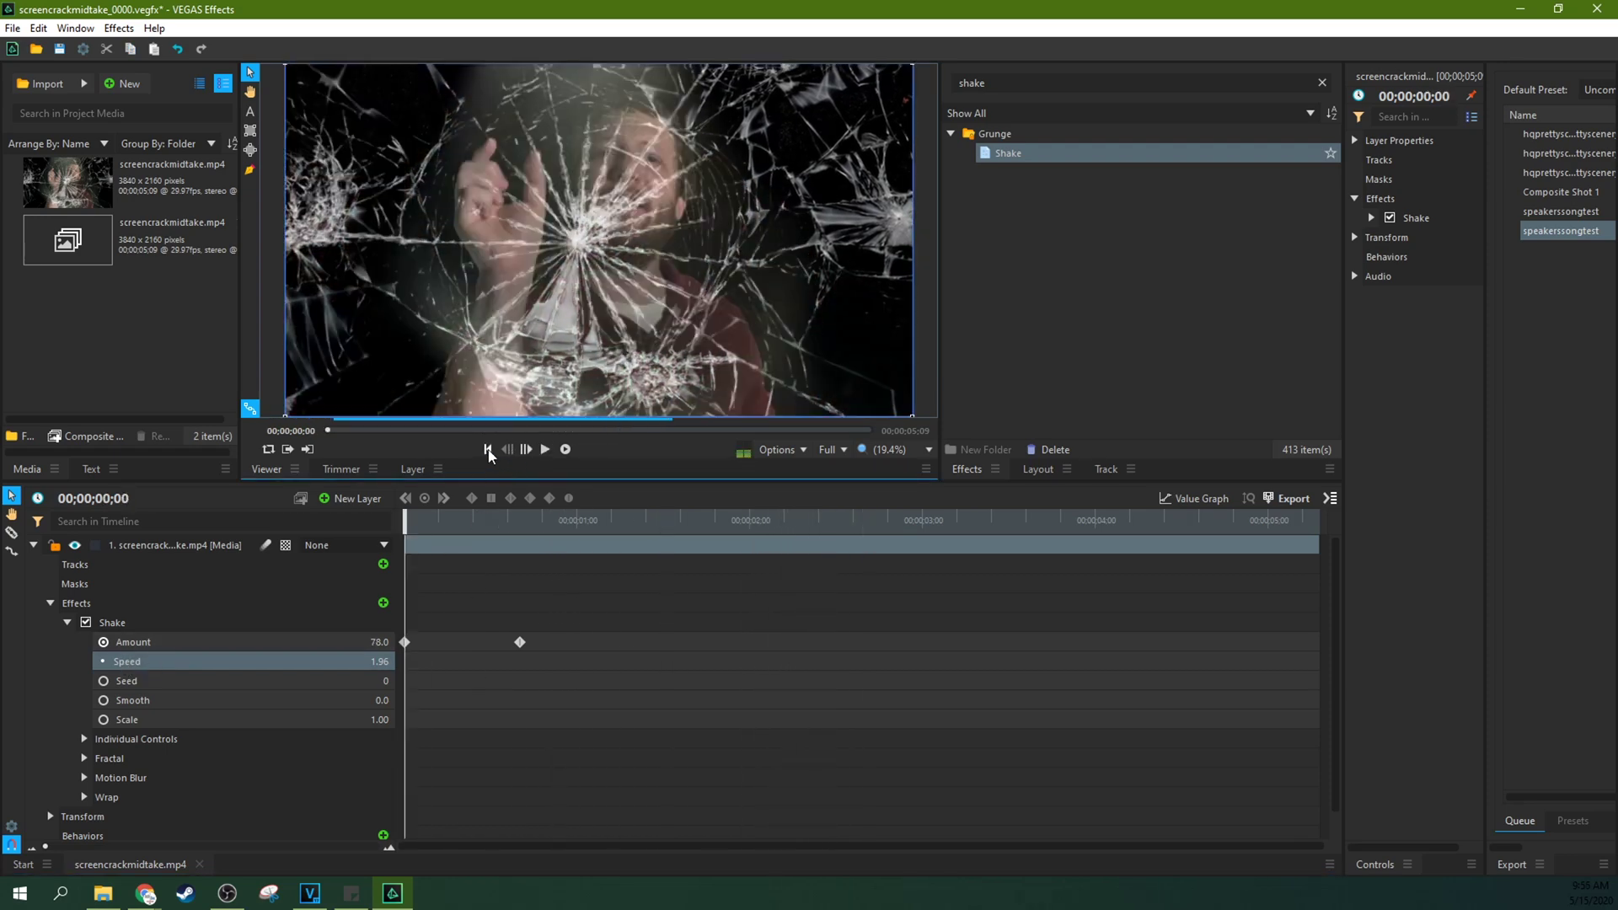
pyautogui.click(546, 451)
pyautogui.click(545, 451)
# Move the second Amount keyframe a few frames earlier so the shake ends sooner, and return the playhead to the start.
pyautogui.moveTo(550, 531); pyautogui.dragTo(525, 535)
pyautogui.moveTo(518, 642); pyautogui.dragTo(502, 643)
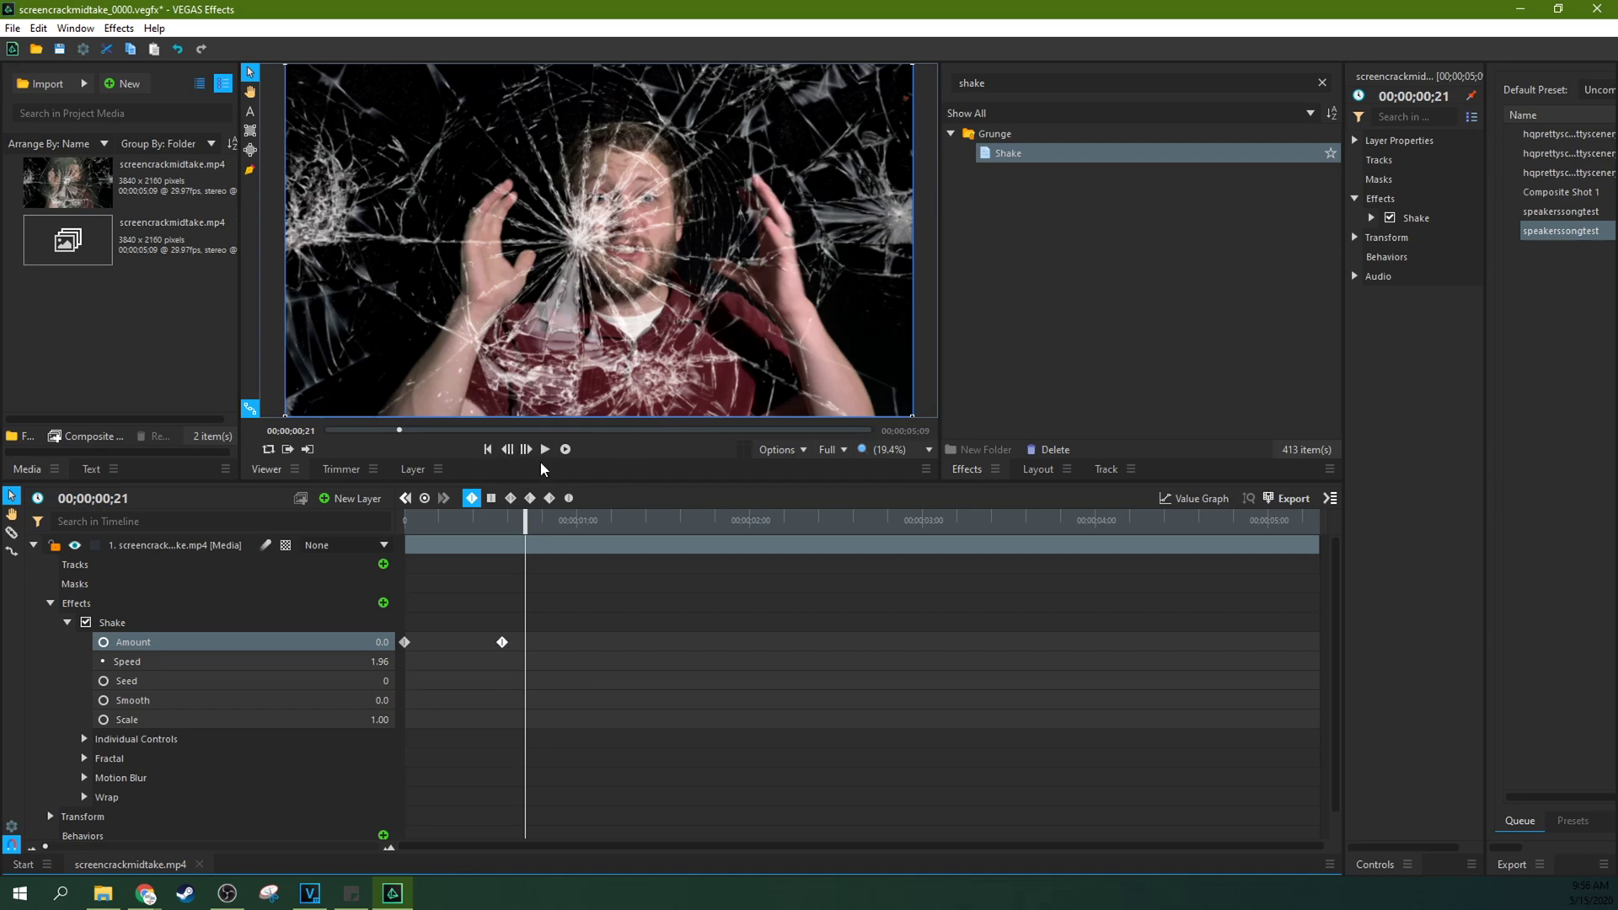
pyautogui.click(488, 449)
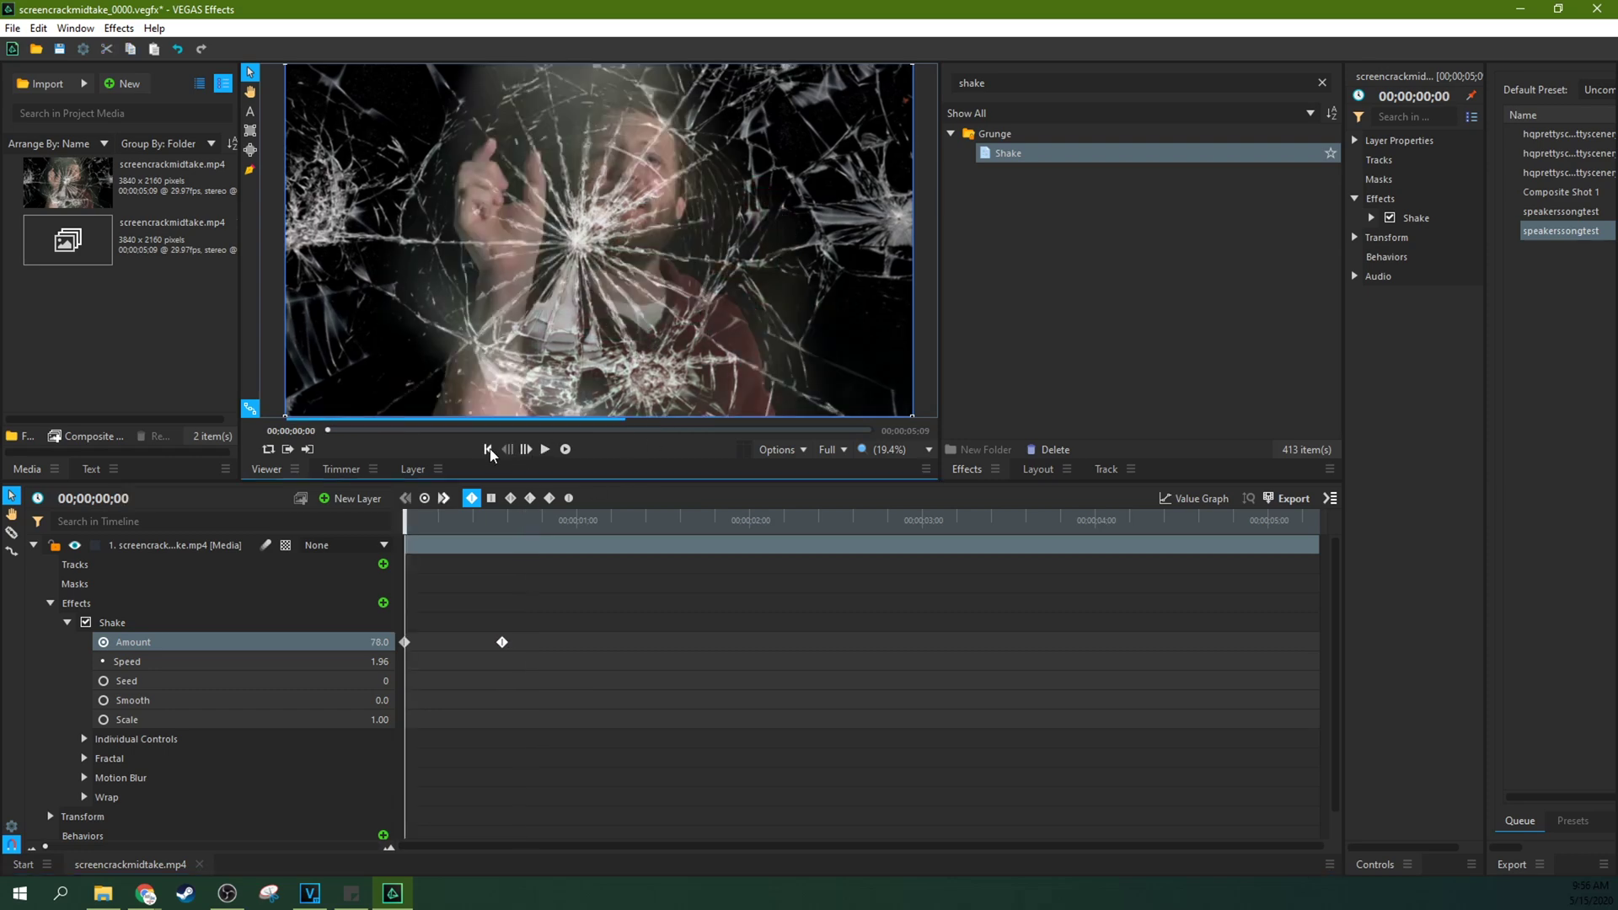
# Play the clip from the start to check the shortened shake and save the project.
pyautogui.click(546, 449)
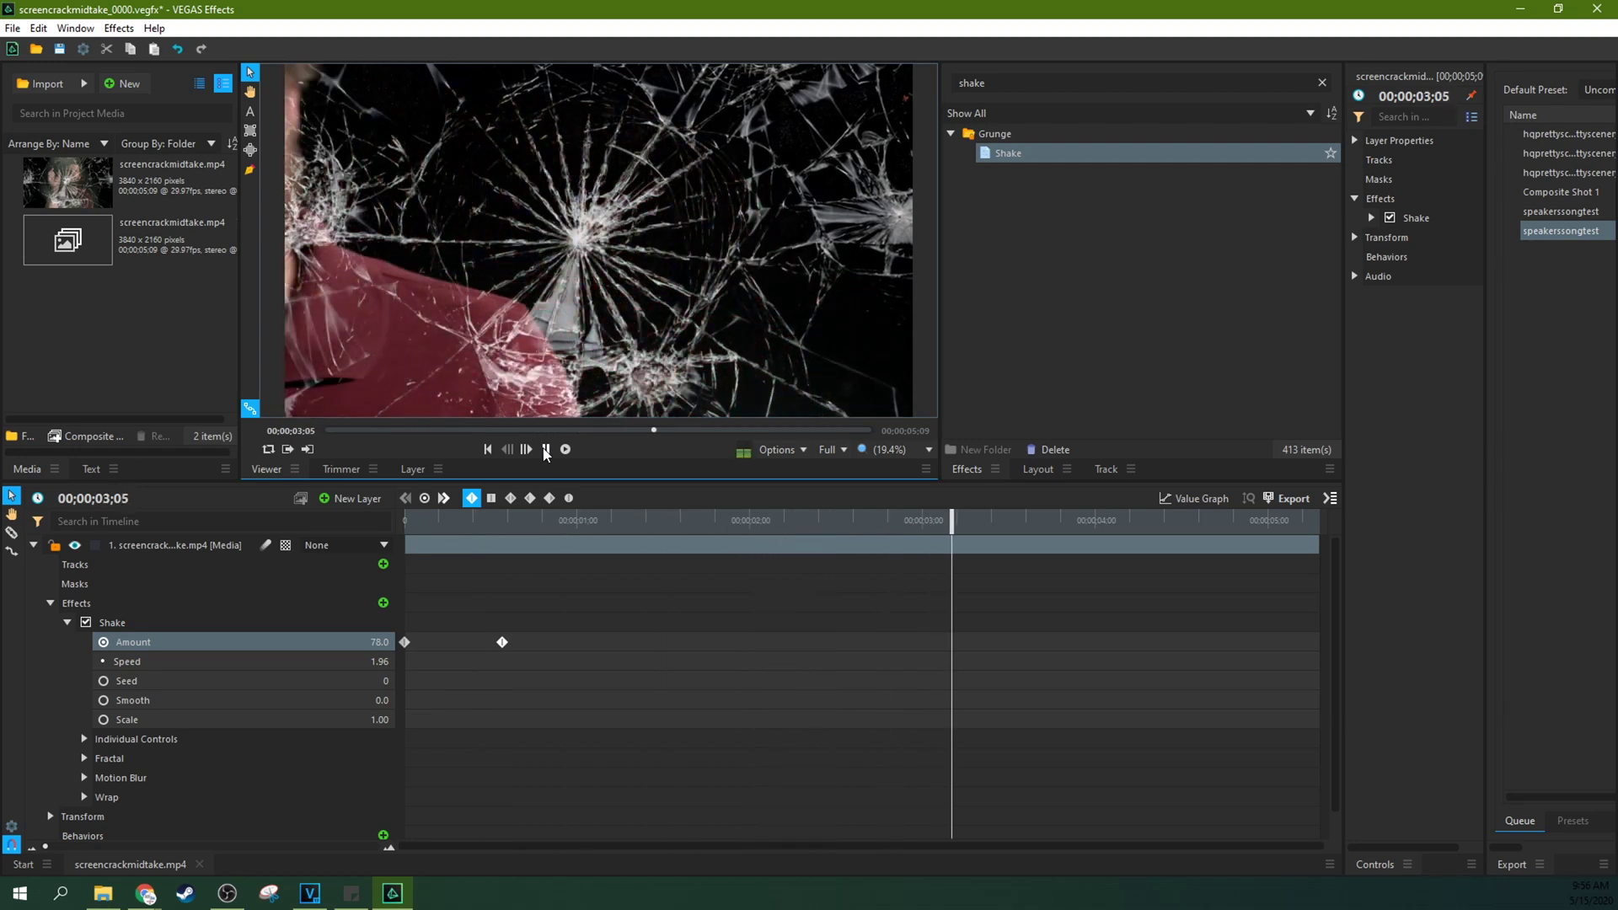
pyautogui.click(545, 449)
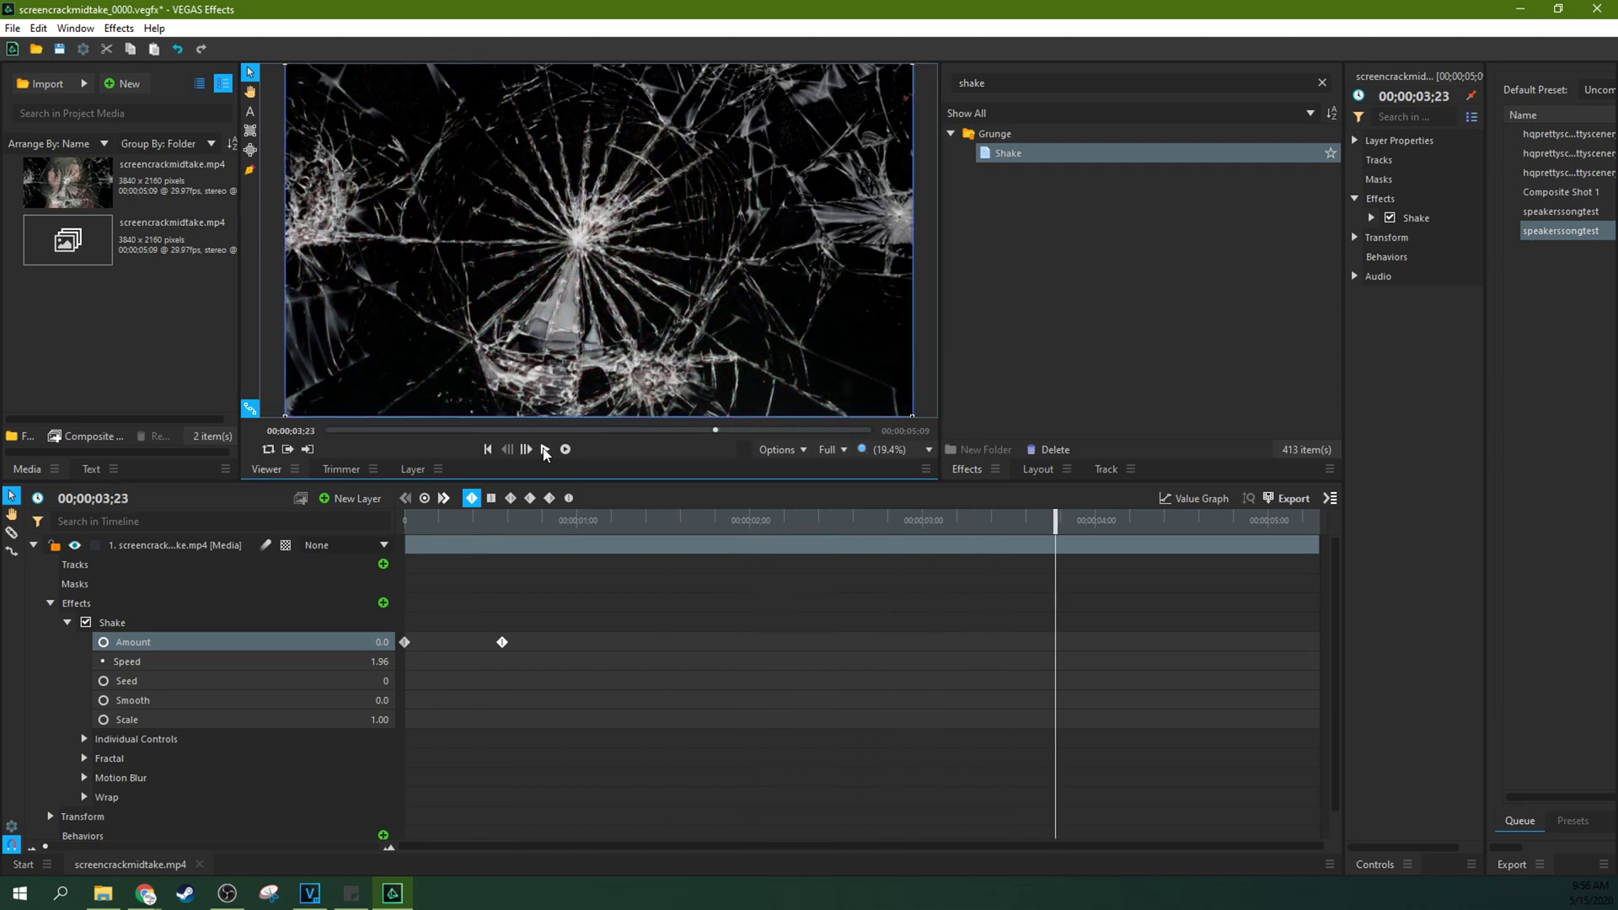
pyautogui.click(12, 28)
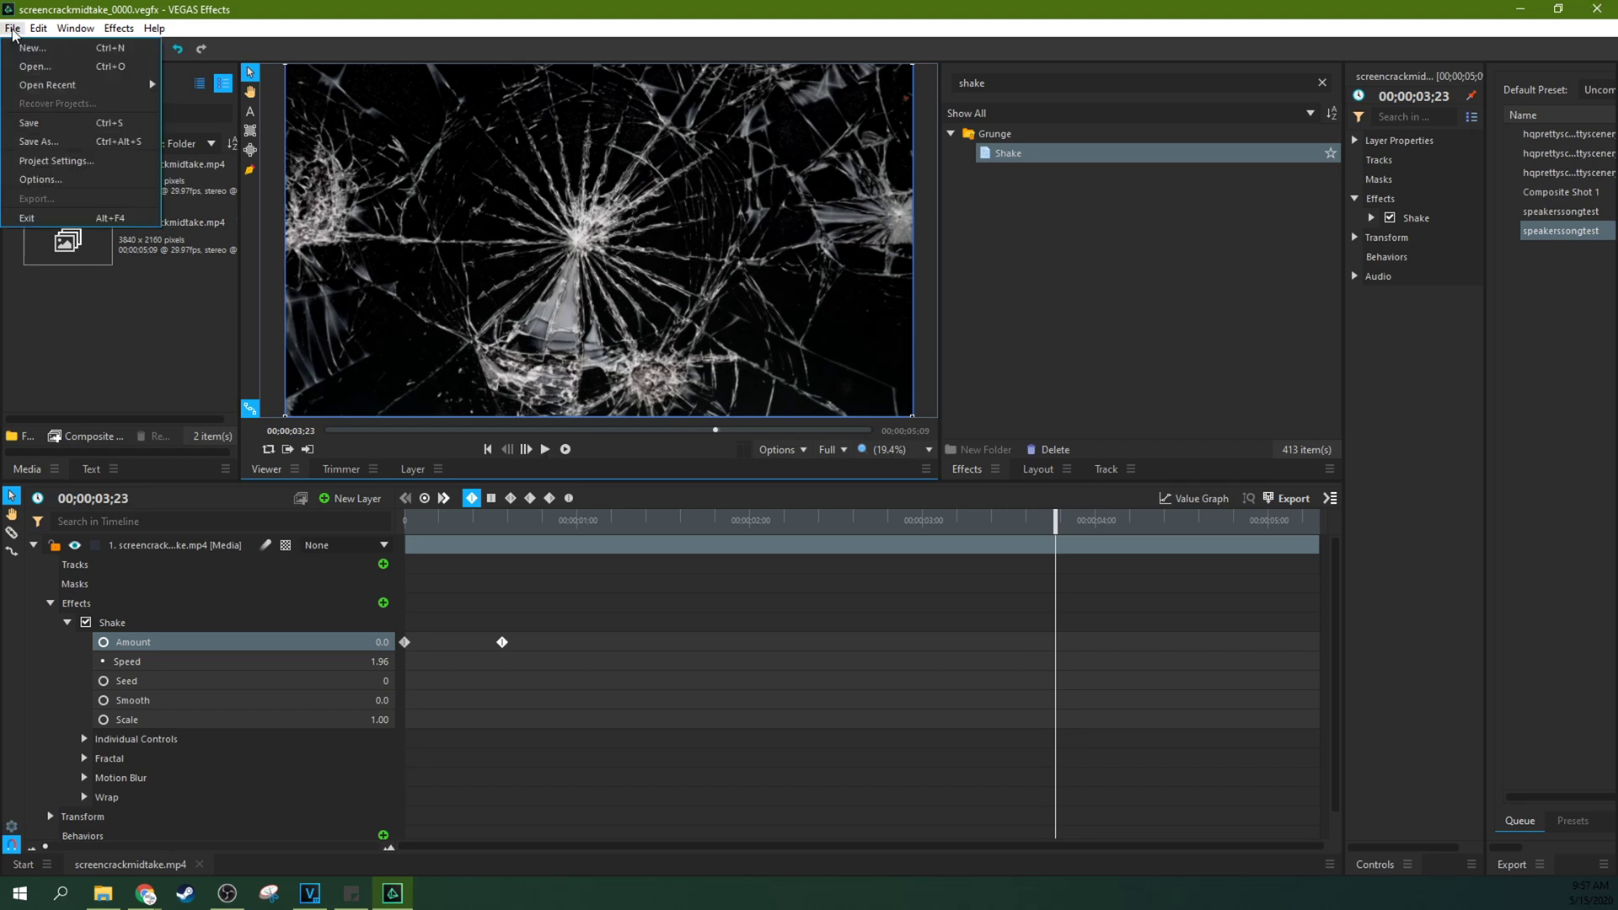
pyautogui.click(31, 119)
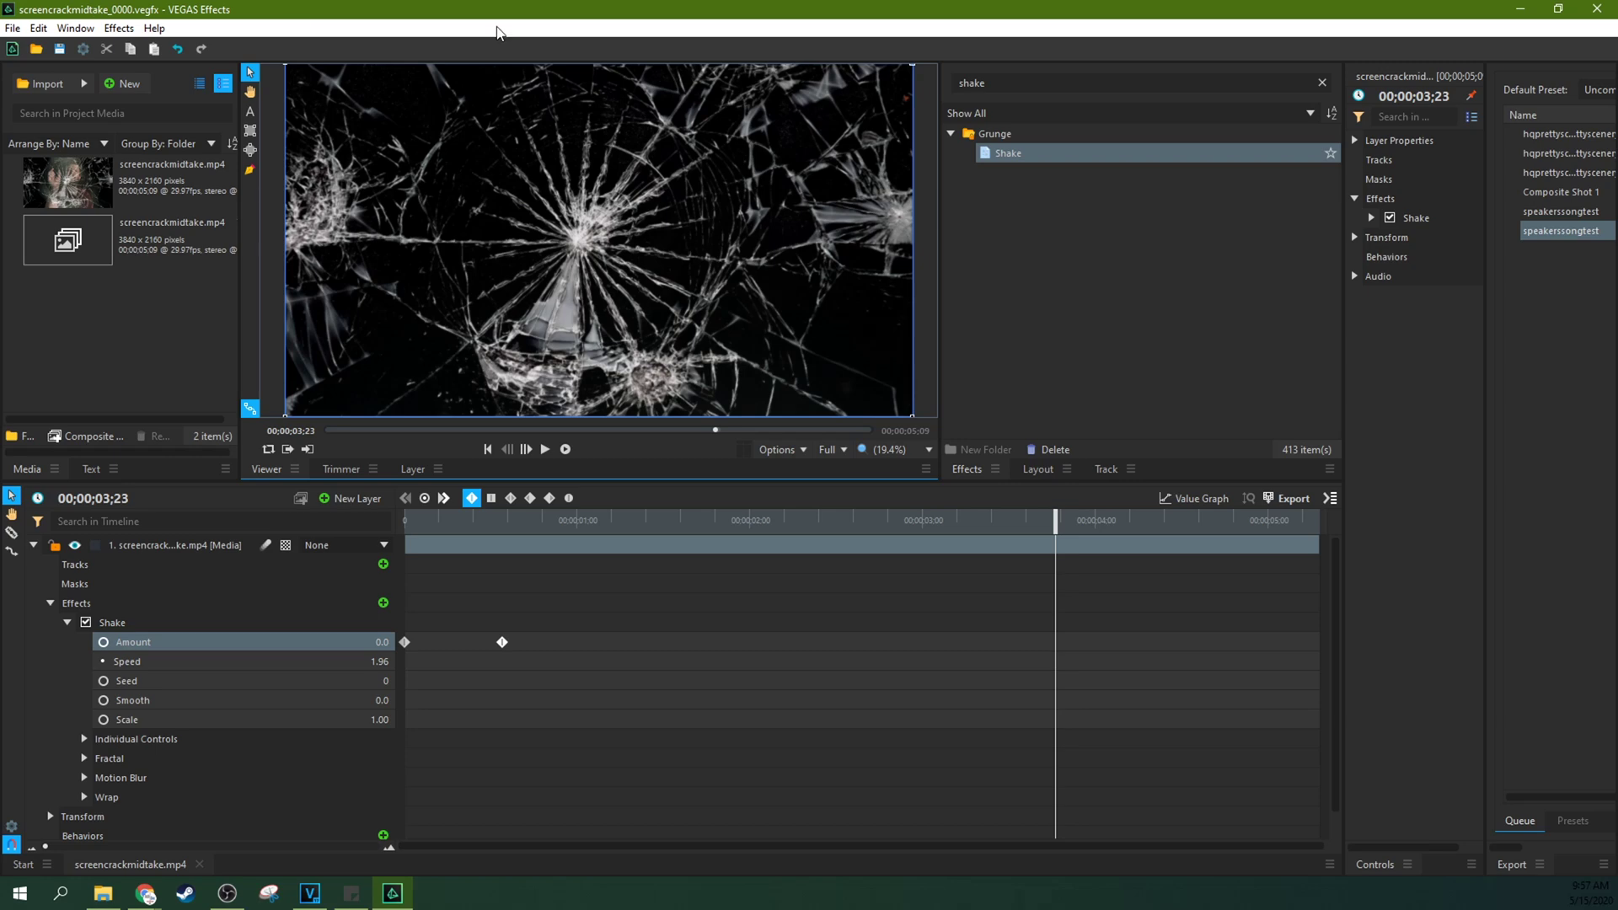
# Switch back to VEGAS Pro and step frame by frame through the start of the screencrackmidtake_0000 clip to check the shake.
pyautogui.click(1517, 10)
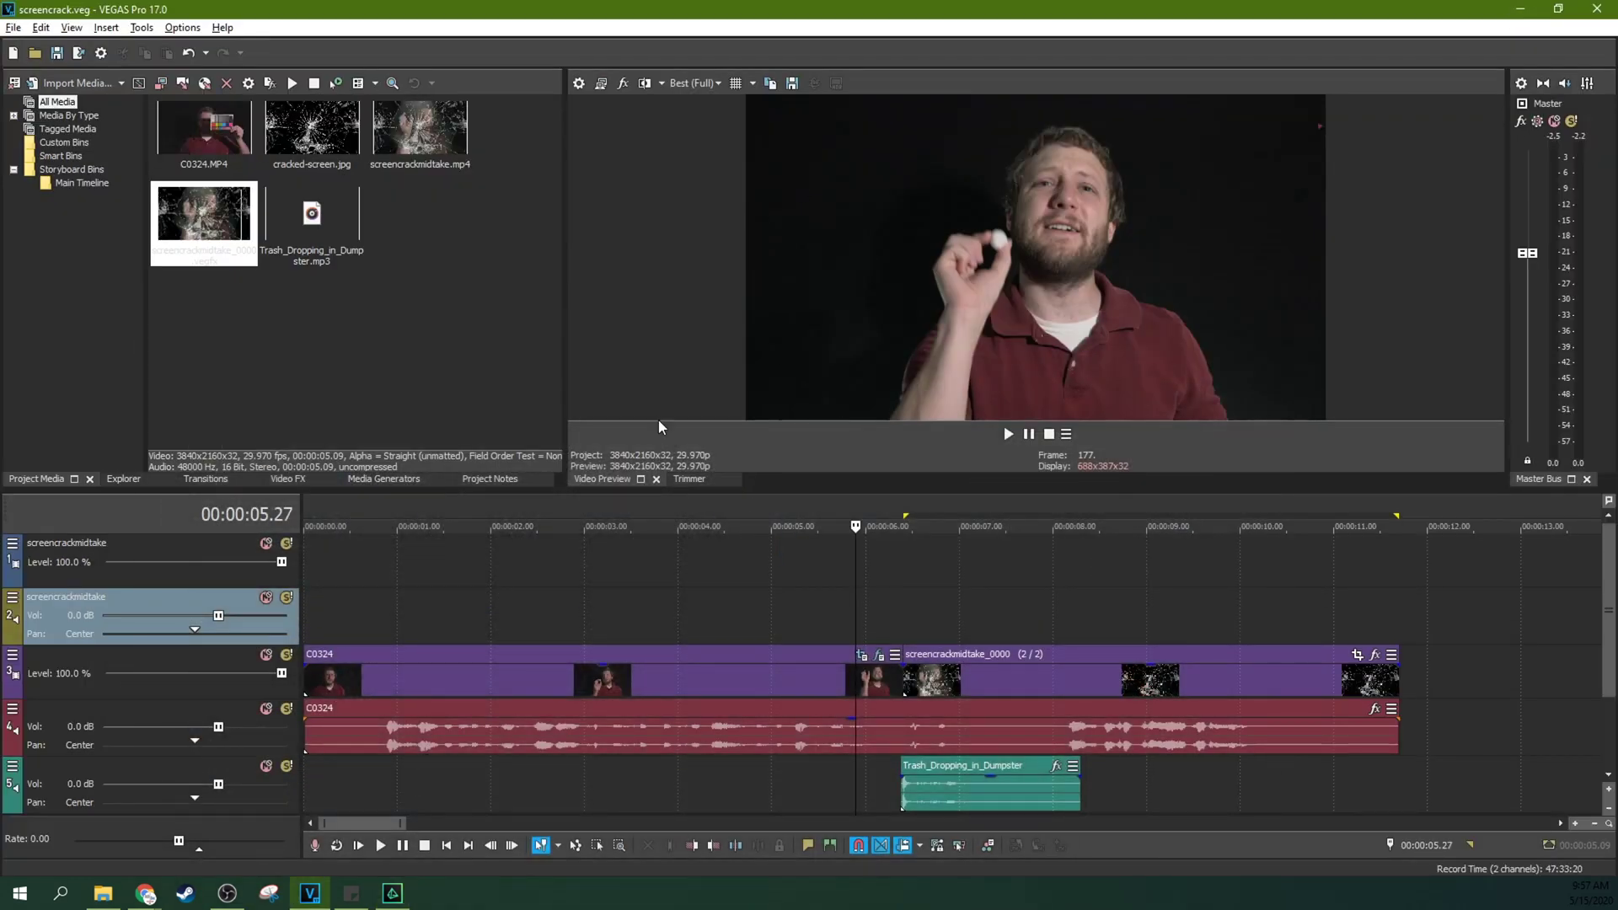
pyautogui.click(913, 641)
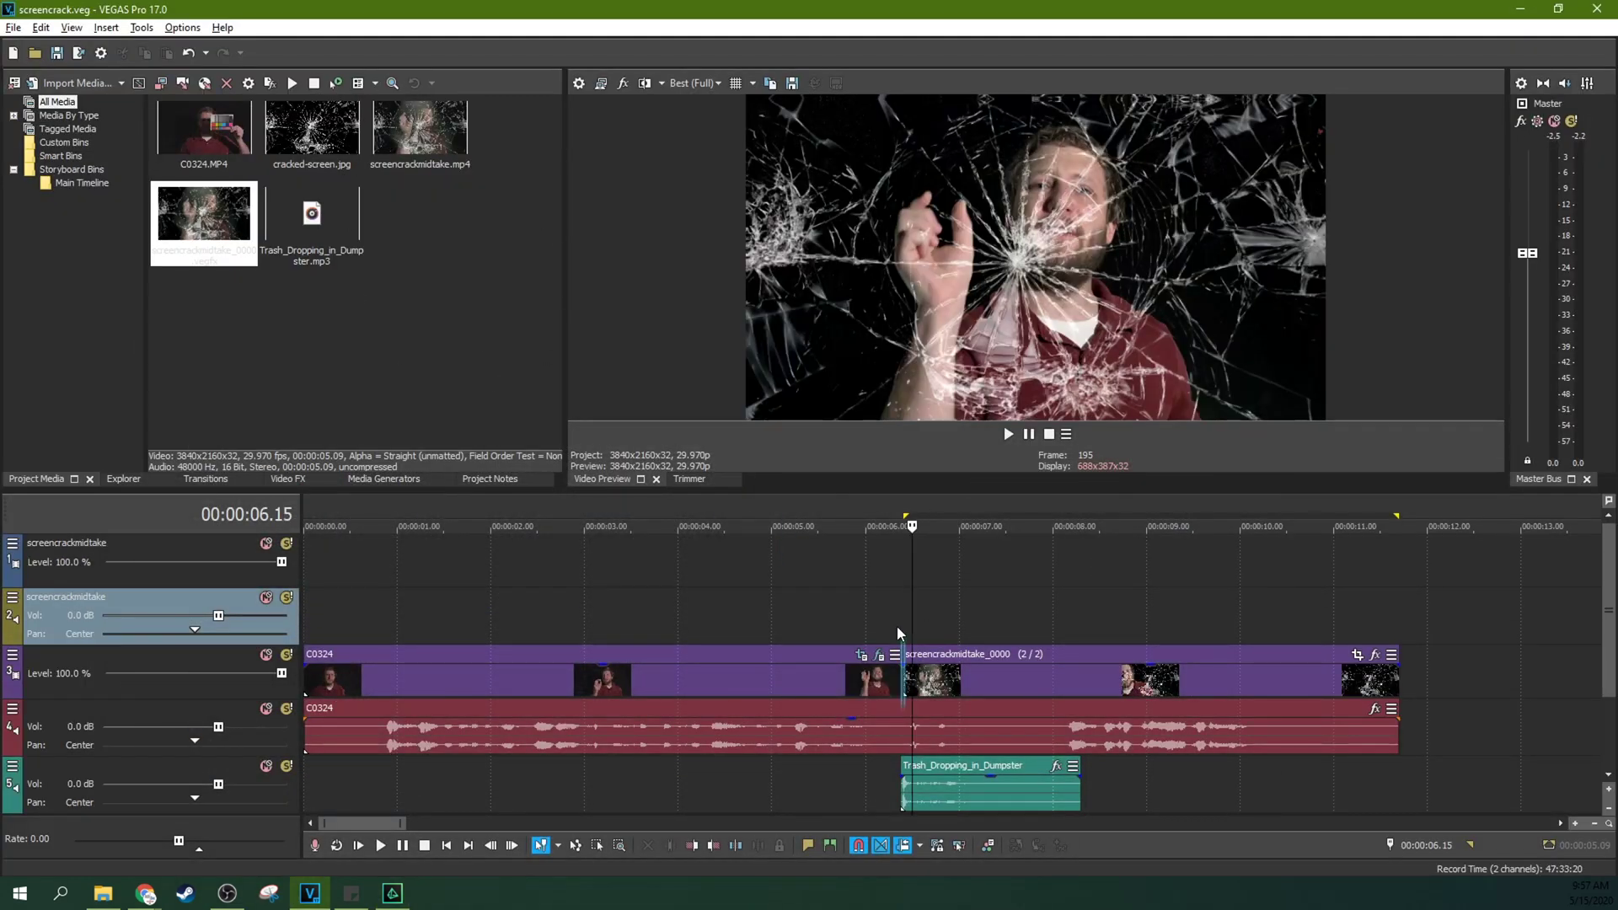
pyautogui.click(899, 633)
pyautogui.press('Right')
pyautogui.press('Right')
pyautogui.press('Right')
pyautogui.press('Right')
pyautogui.press('Right')
pyautogui.press('Right')
pyautogui.press('Right')
pyautogui.press('Right')
pyautogui.press('Right')
pyautogui.press('Right')
pyautogui.press('Right')
pyautogui.press('Right')
pyautogui.press('Right')
pyautogui.press('Right')
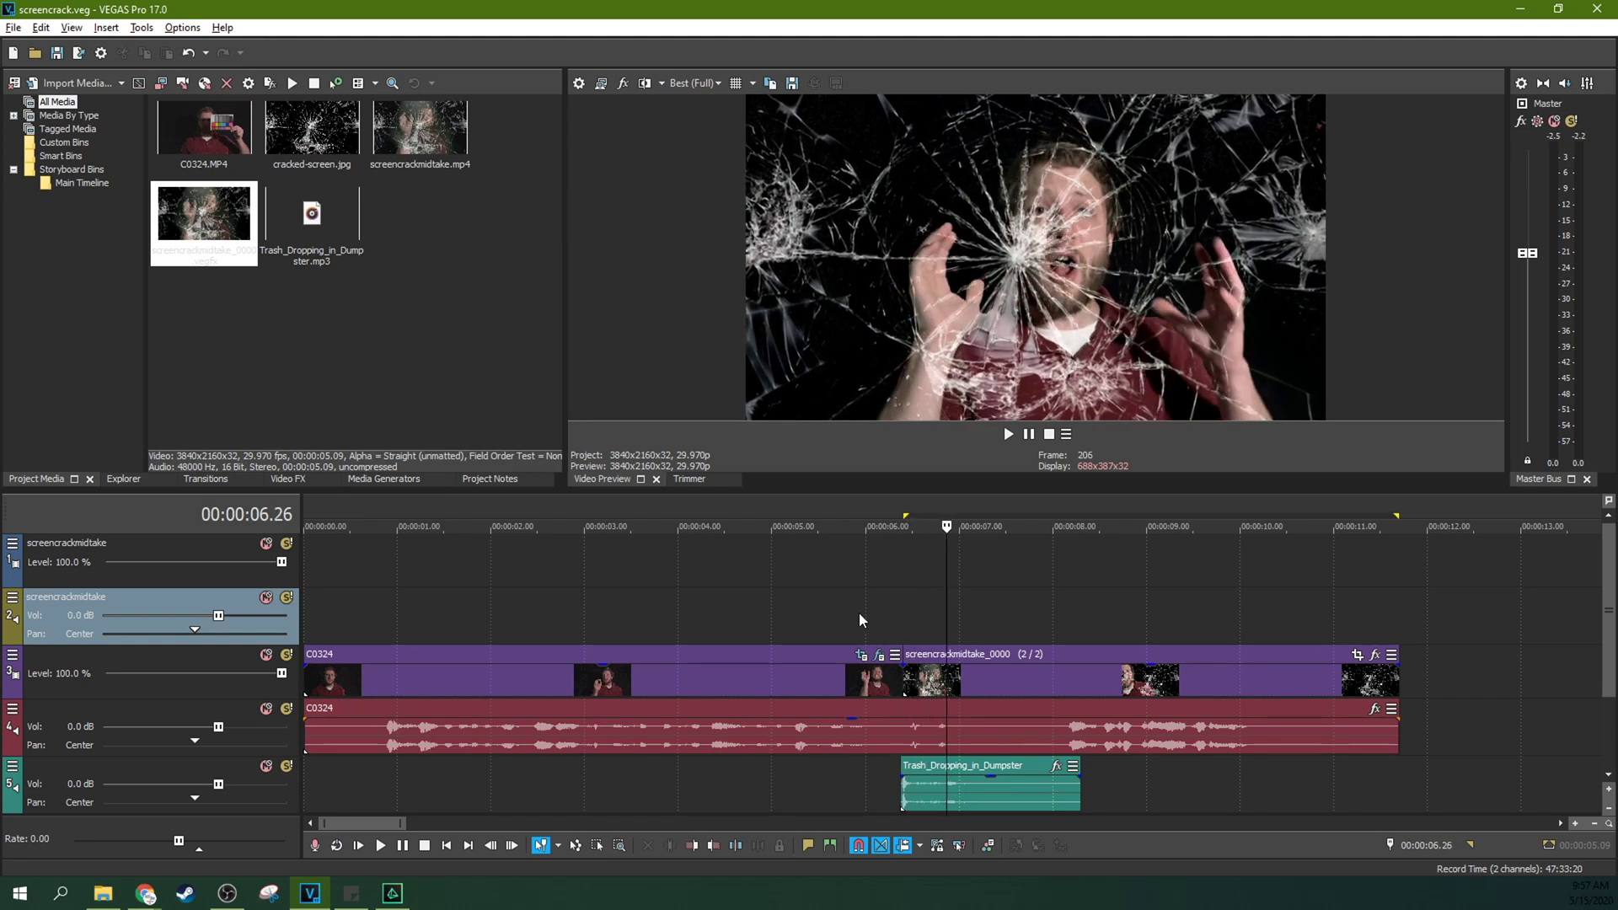
# Play the timeline from 00:00:05.11 through the impact, and return the playhead to just before the cracked-screen clip.
pyautogui.click(807, 632)
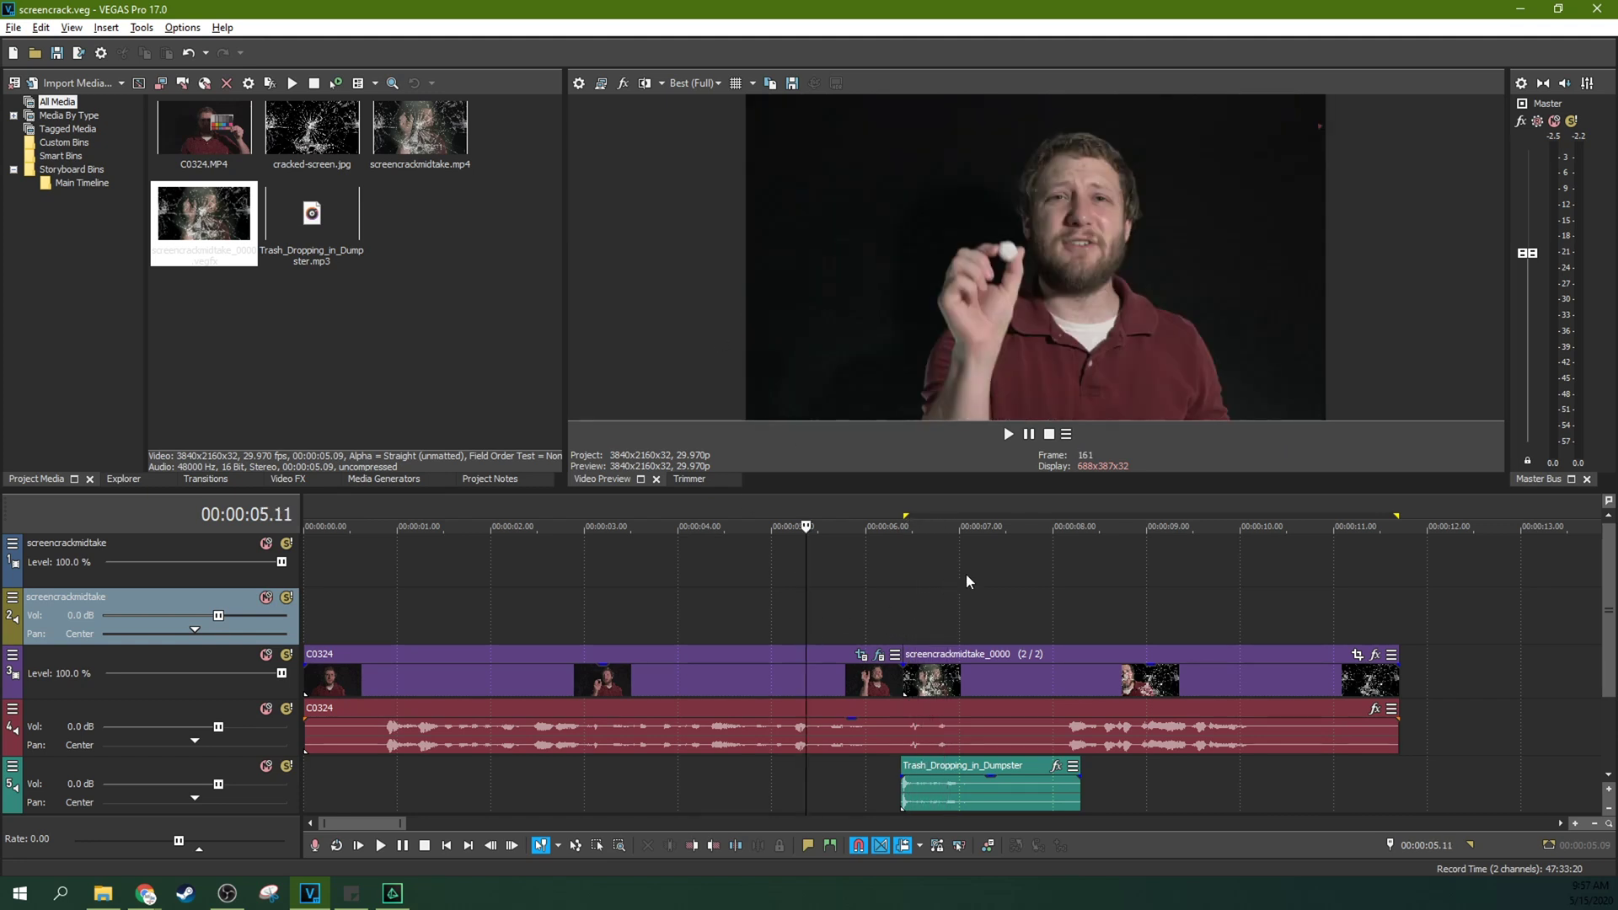
pyautogui.press('space')
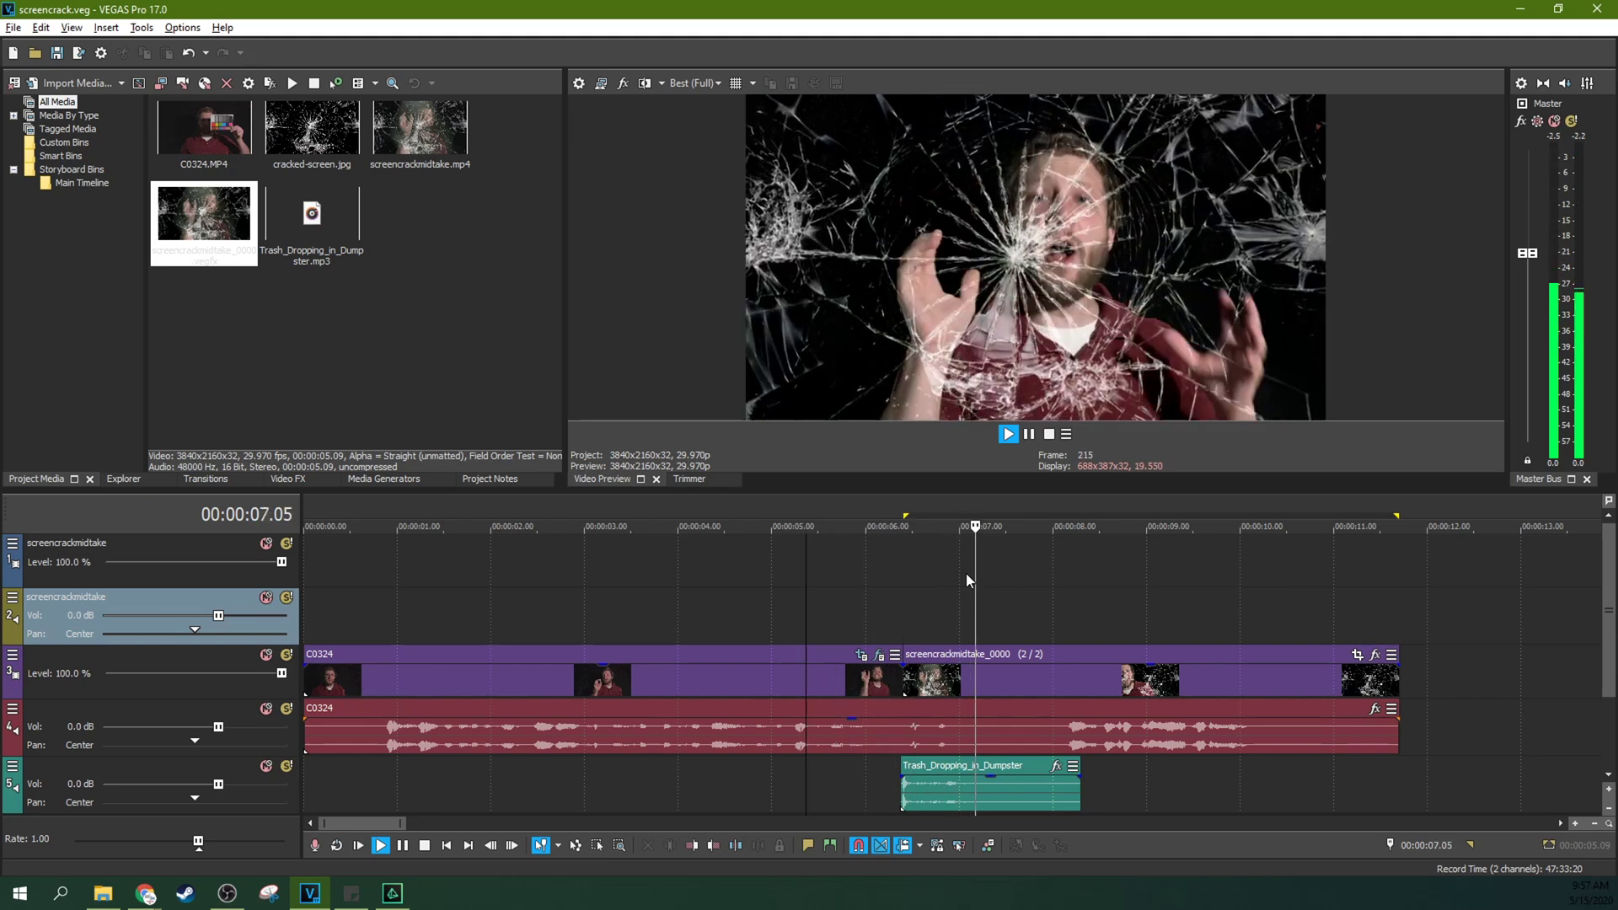
pyautogui.click(874, 525)
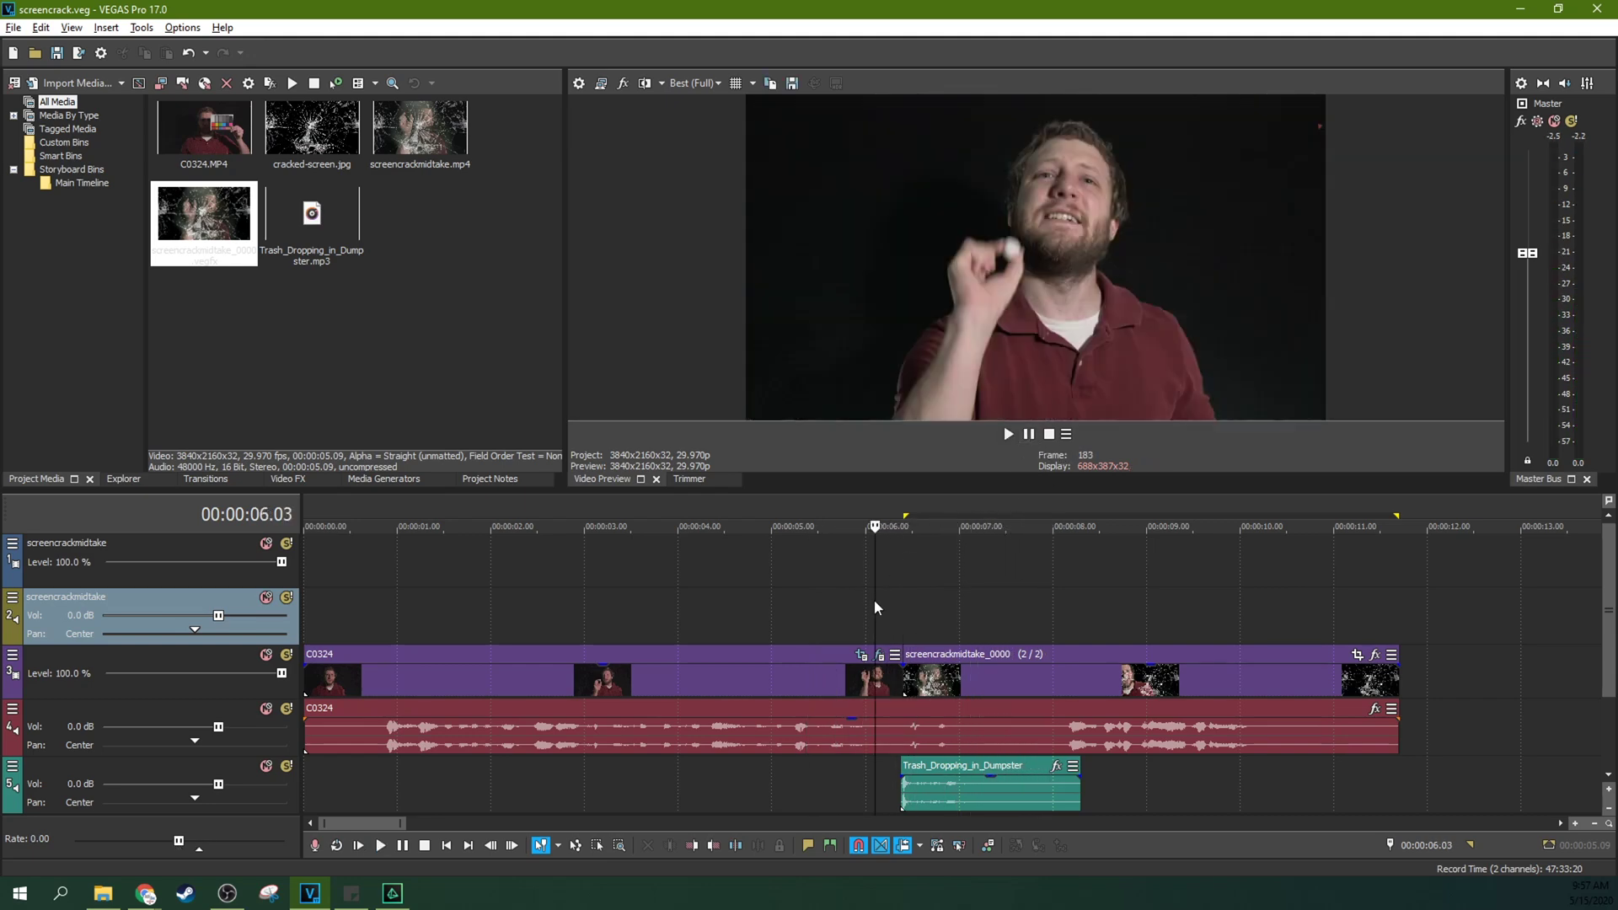
# Set the video preview quality to Draft (Auto) and play the timeline from about a second before the impact.
pyautogui.click(693, 82)
pyautogui.moveTo(706, 110)
pyautogui.click(786, 100)
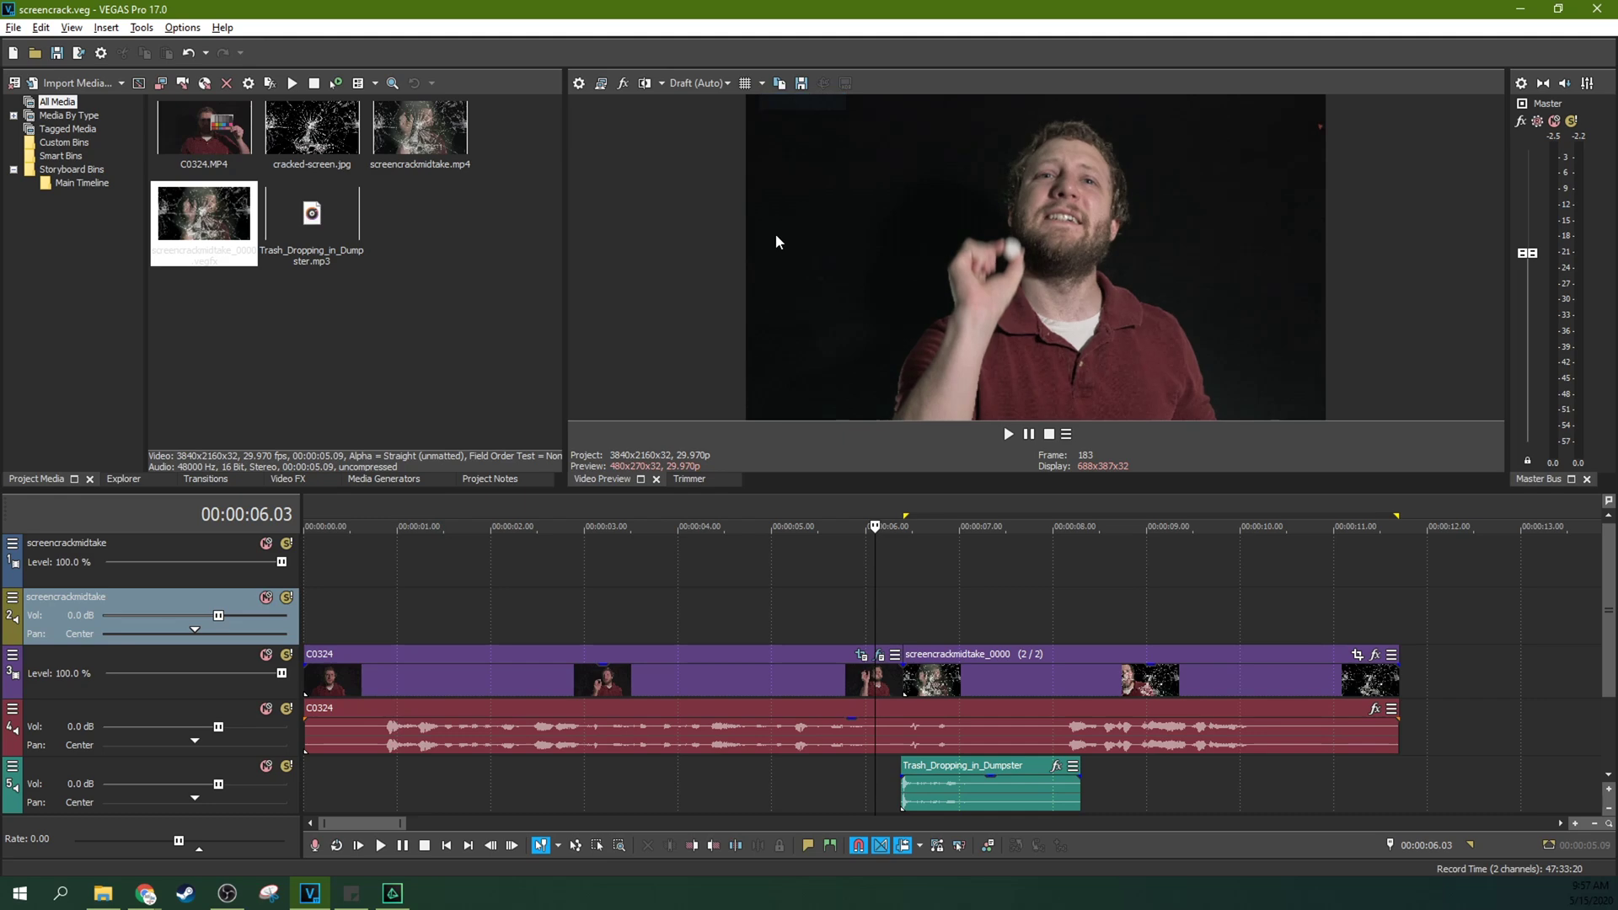
pyautogui.click(801, 586)
pyautogui.press('space')
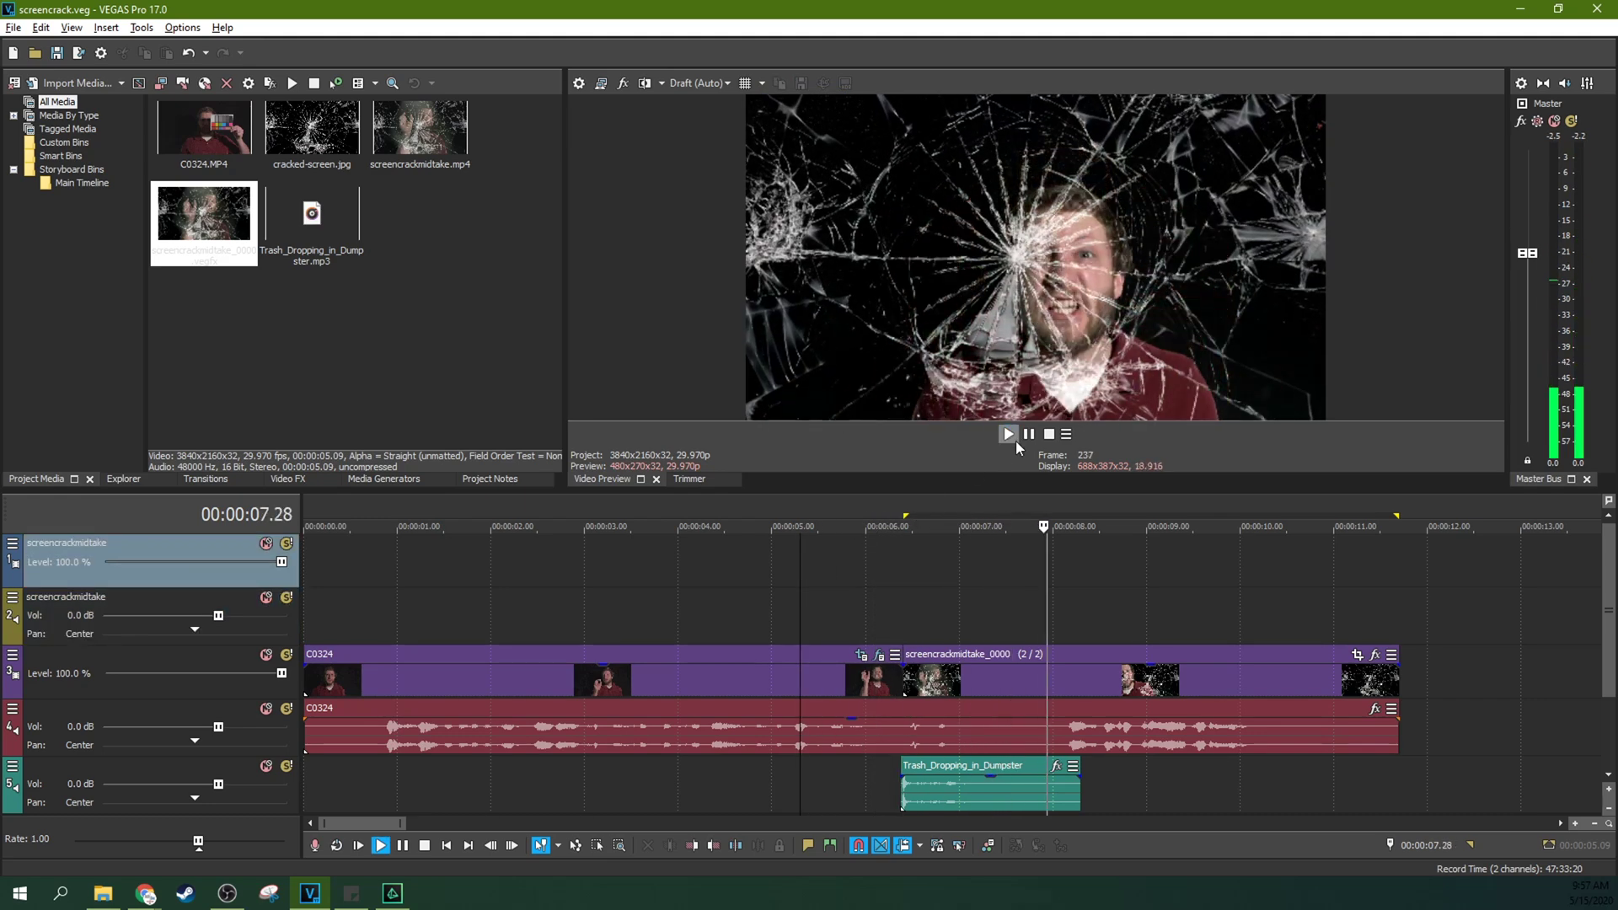
pyautogui.click(1027, 440)
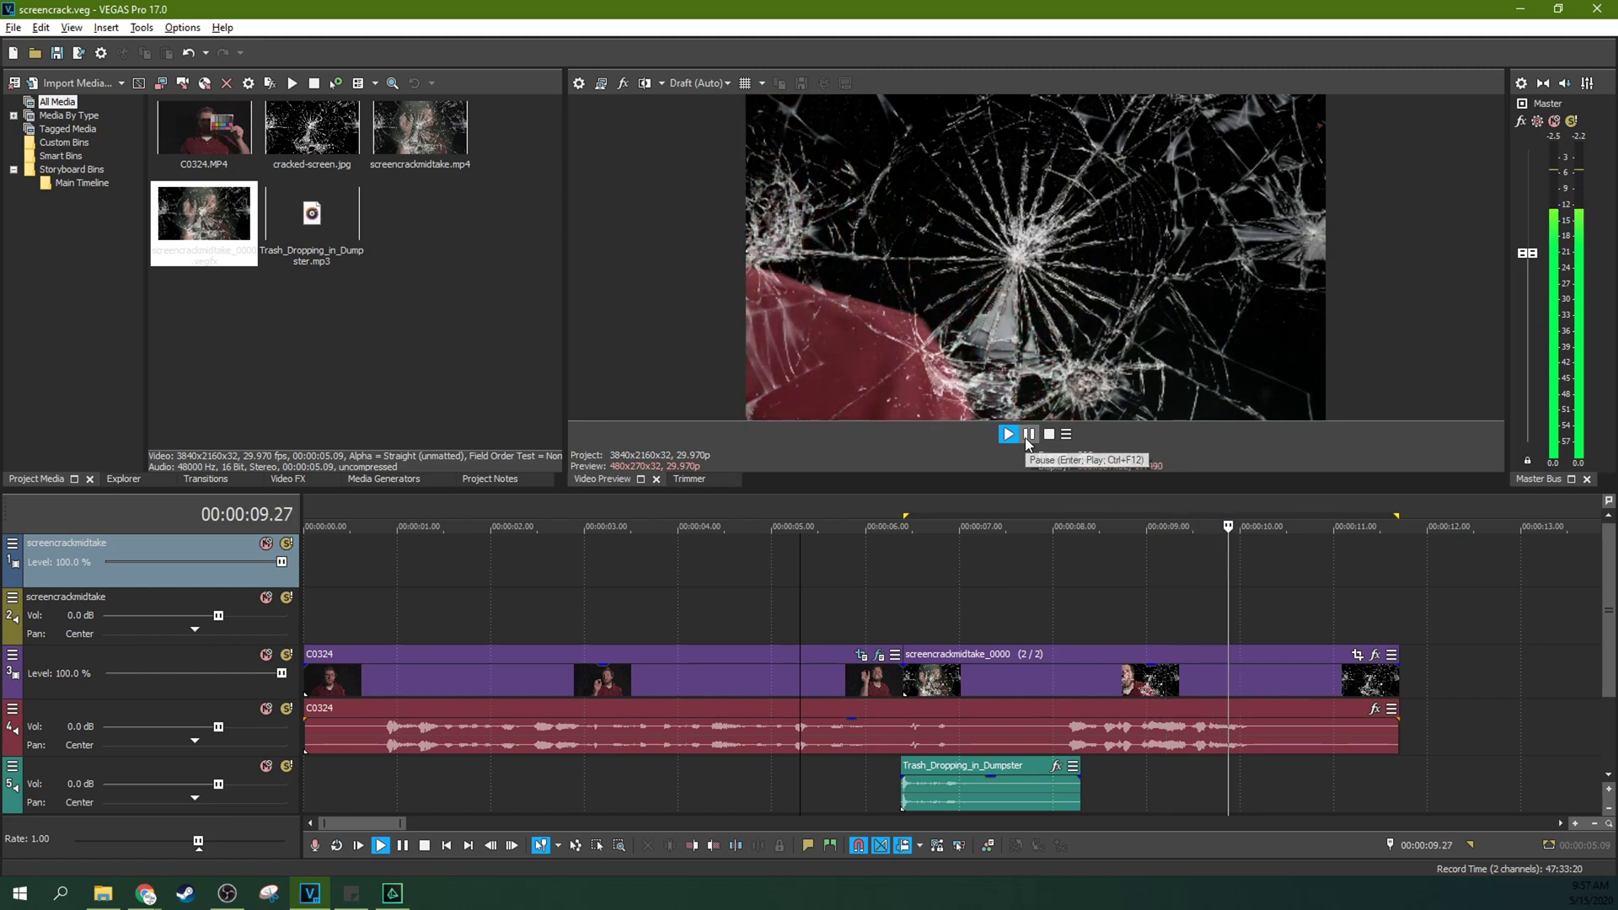